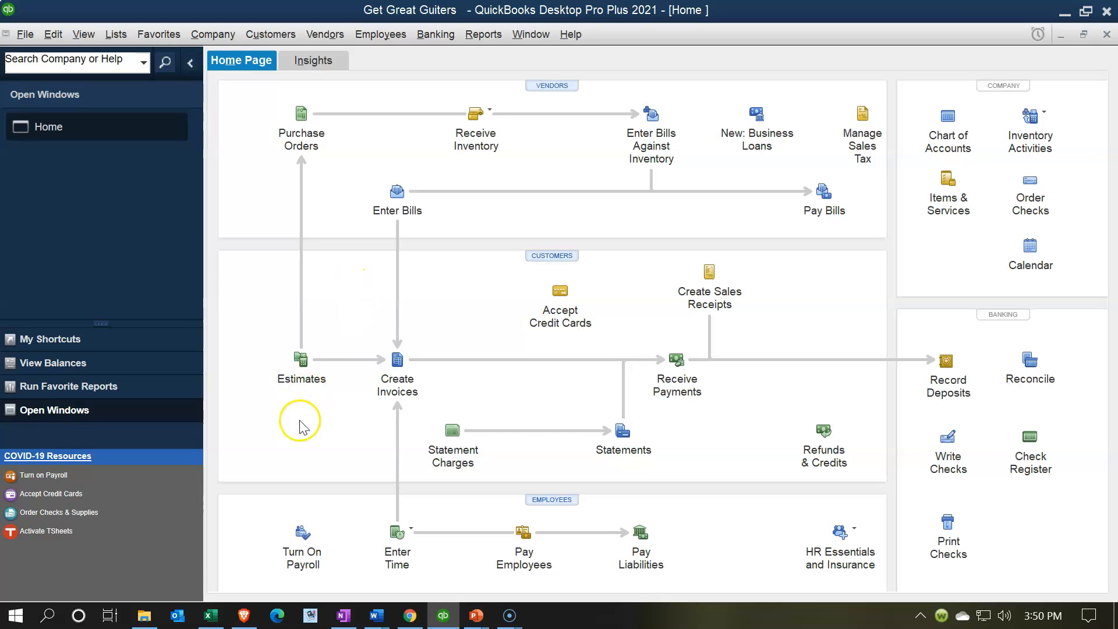
- Switch to the Beginning Balances workbook in Excel and examine the Checking row of the trial balance
left_click(221, 622)
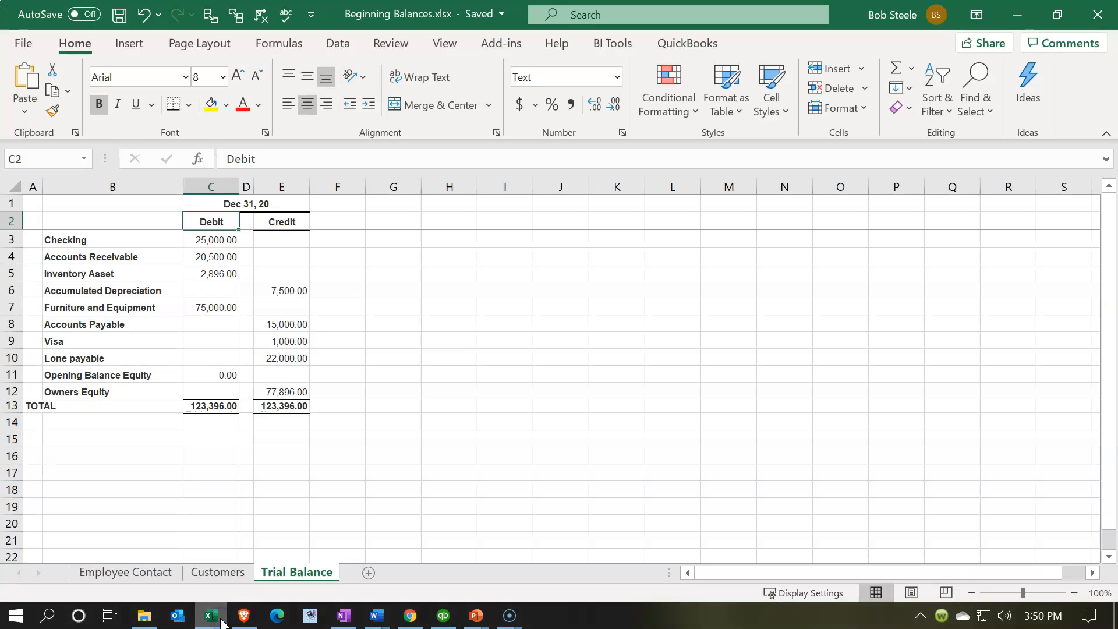
left_click(447, 352)
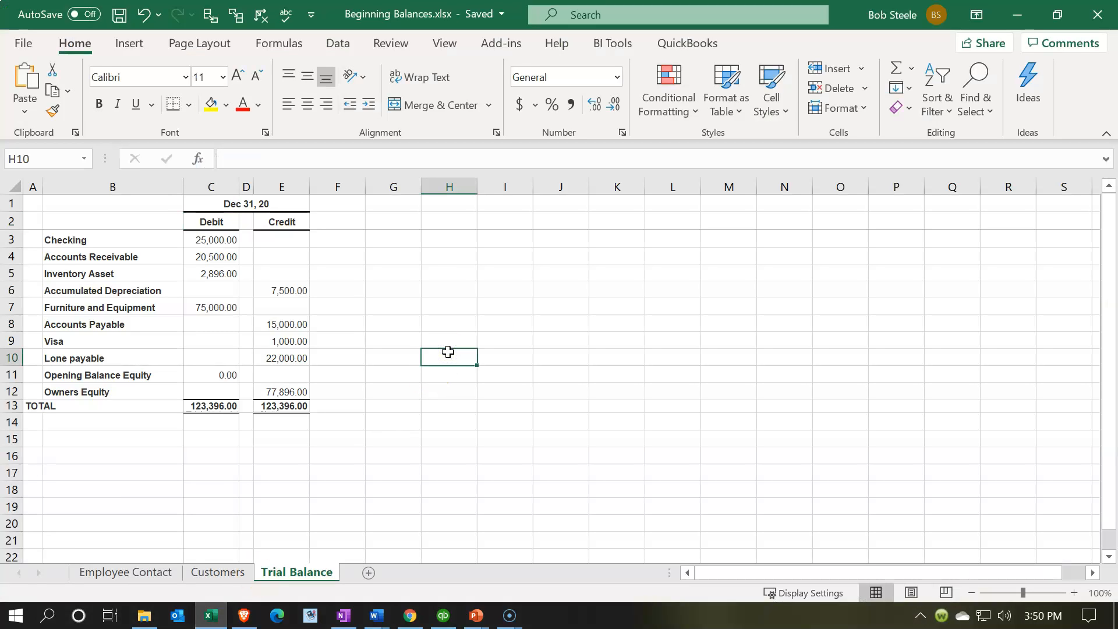
scroll(447, 351, "up", 2, "ctrl")
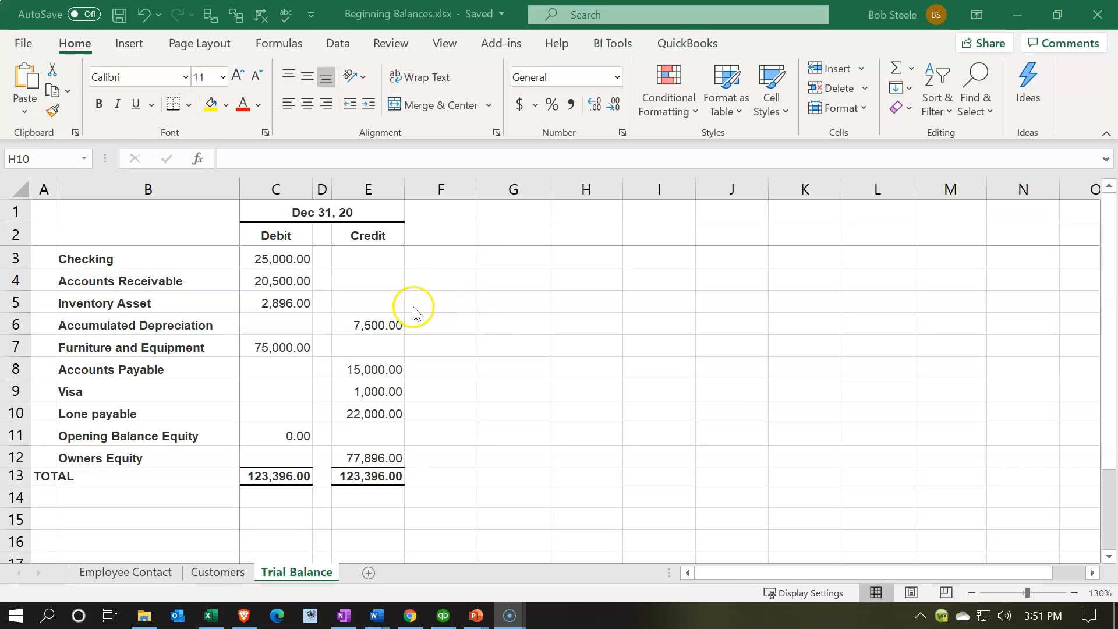
left_click(297, 257)
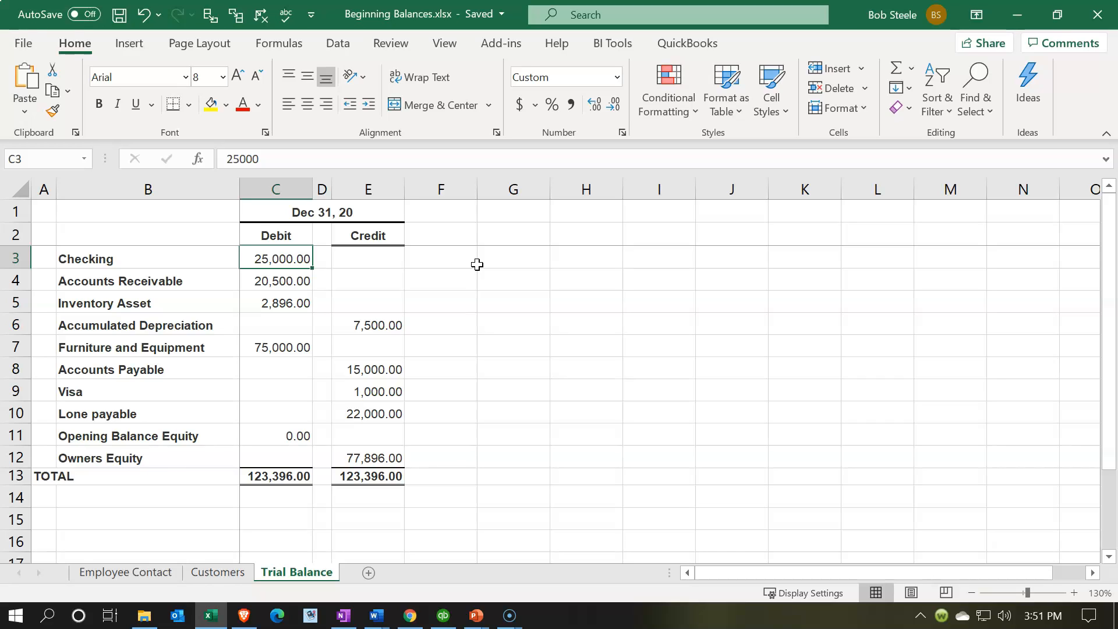
left_click(195, 264)
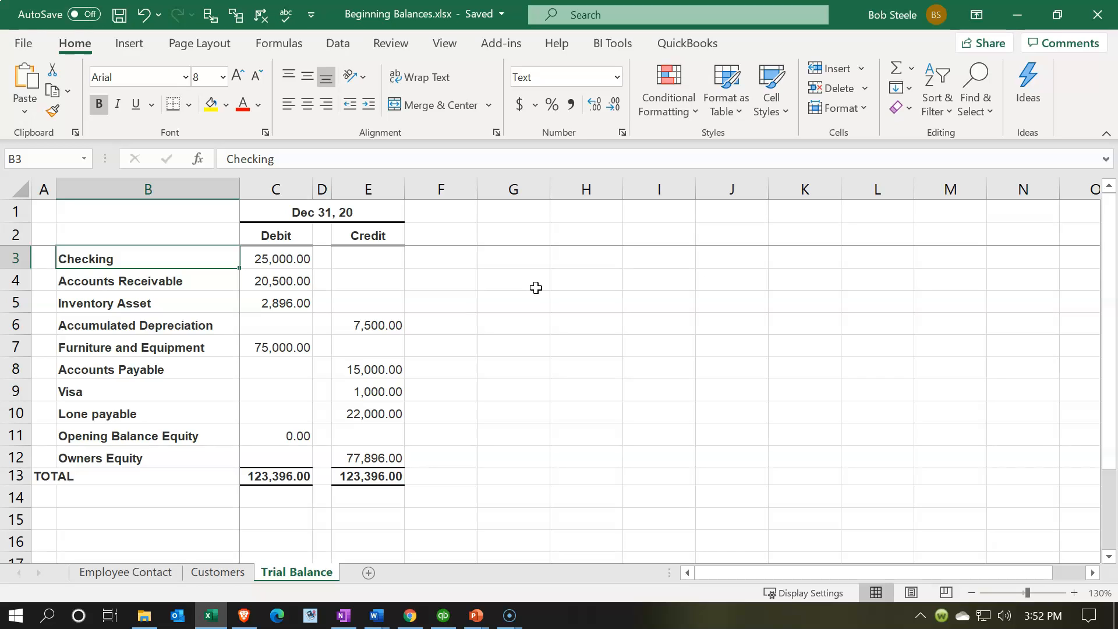
- Compare the Customers sheet with the Checking and Accounts Receivable rows of the trial balance
left_click(214, 572)
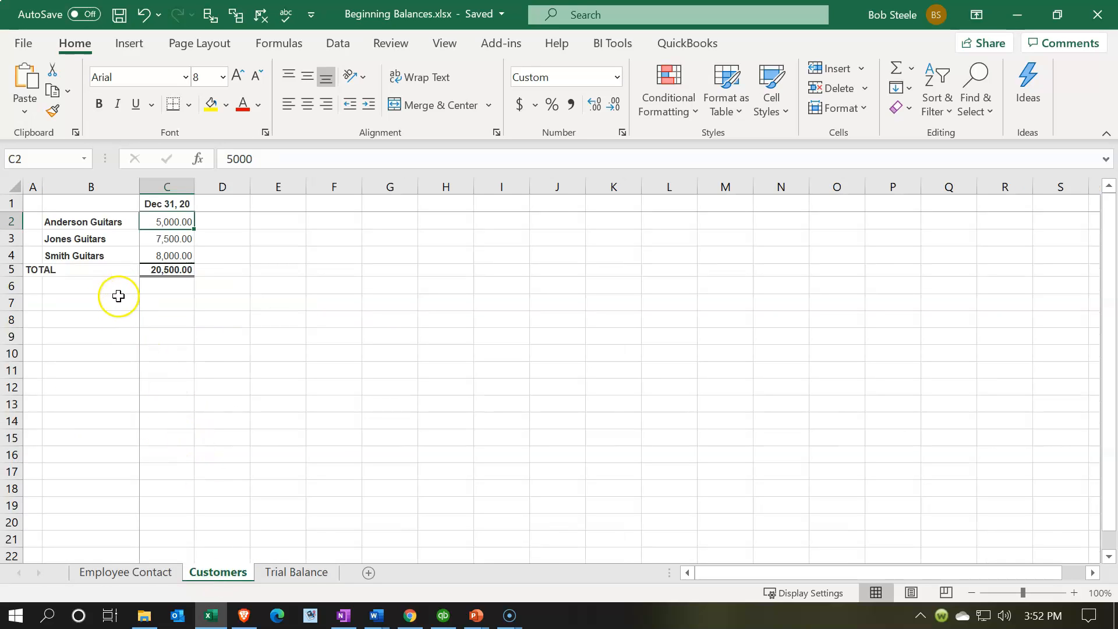
scroll(116, 319, "up", 3, "ctrl")
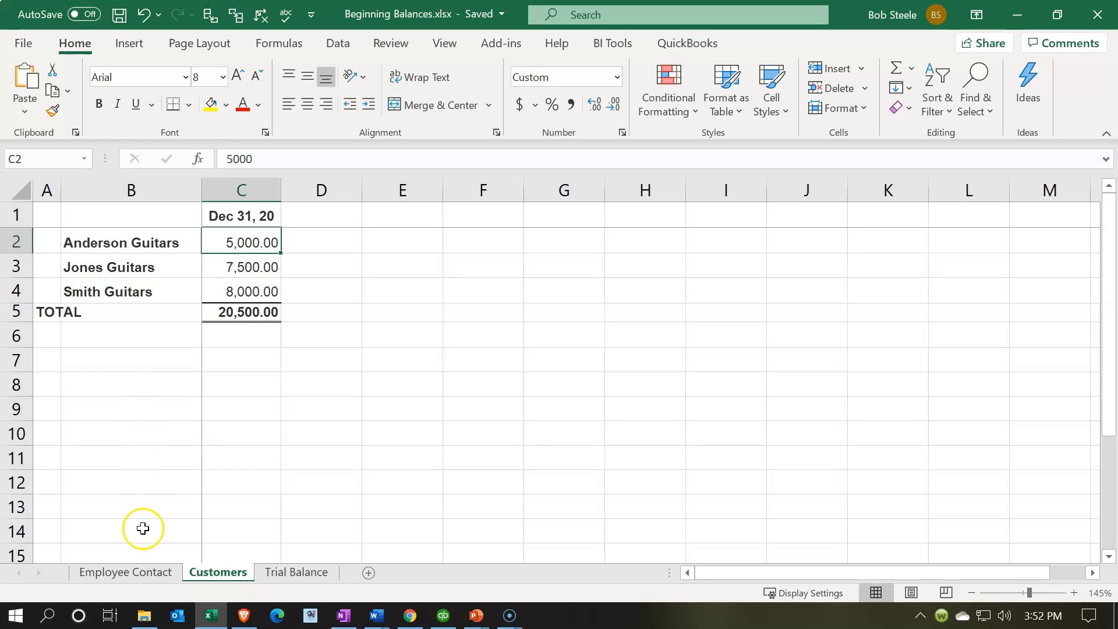
left_click(294, 572)
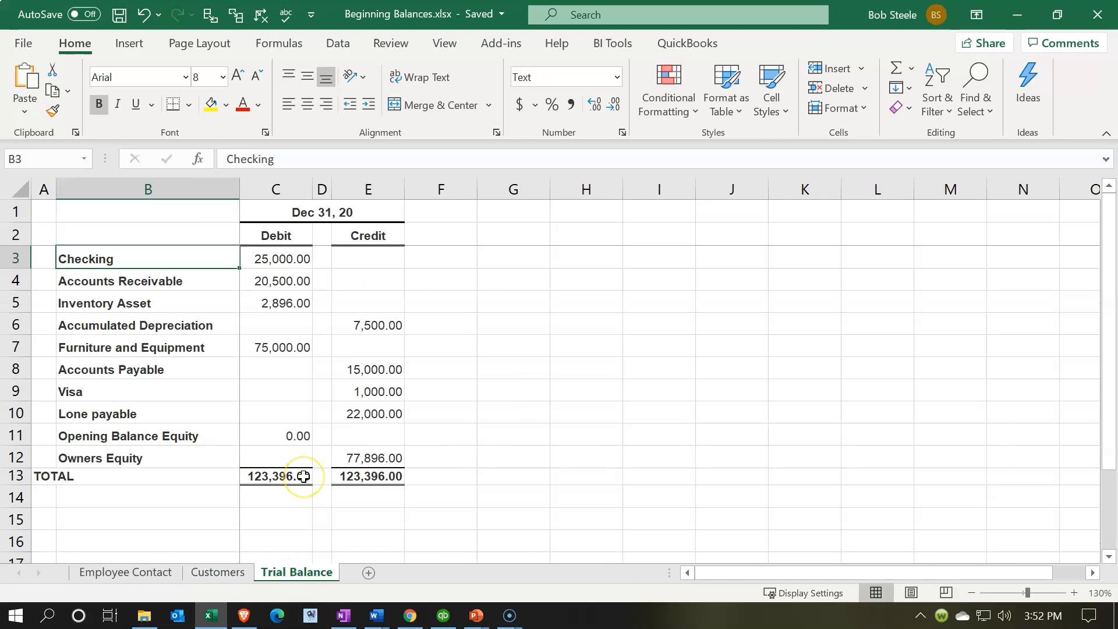
left_click(295, 265)
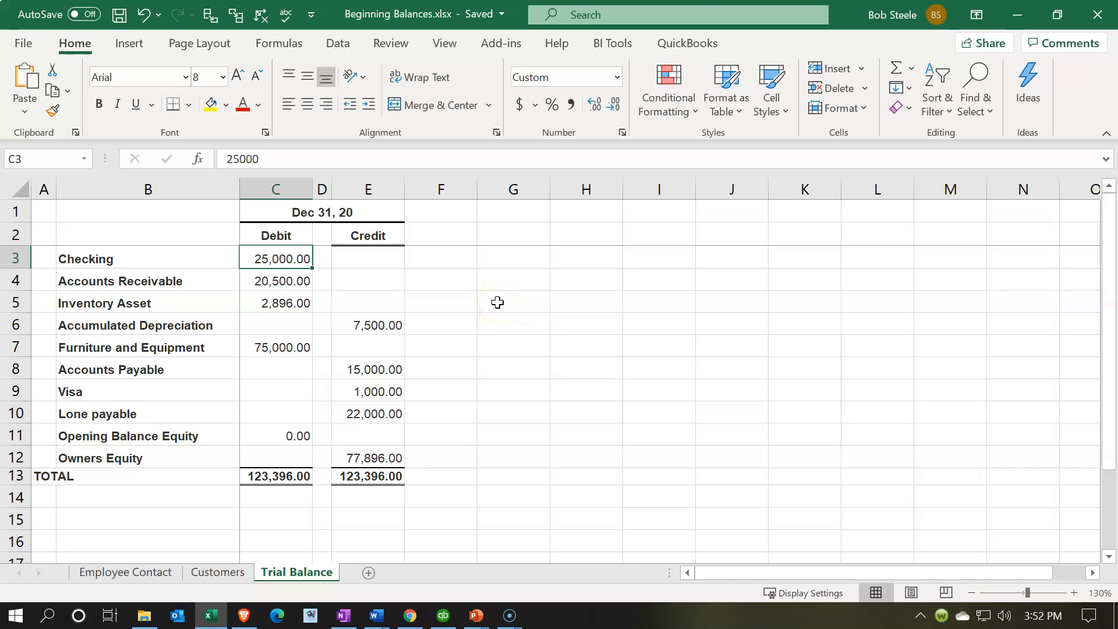
key("Left")
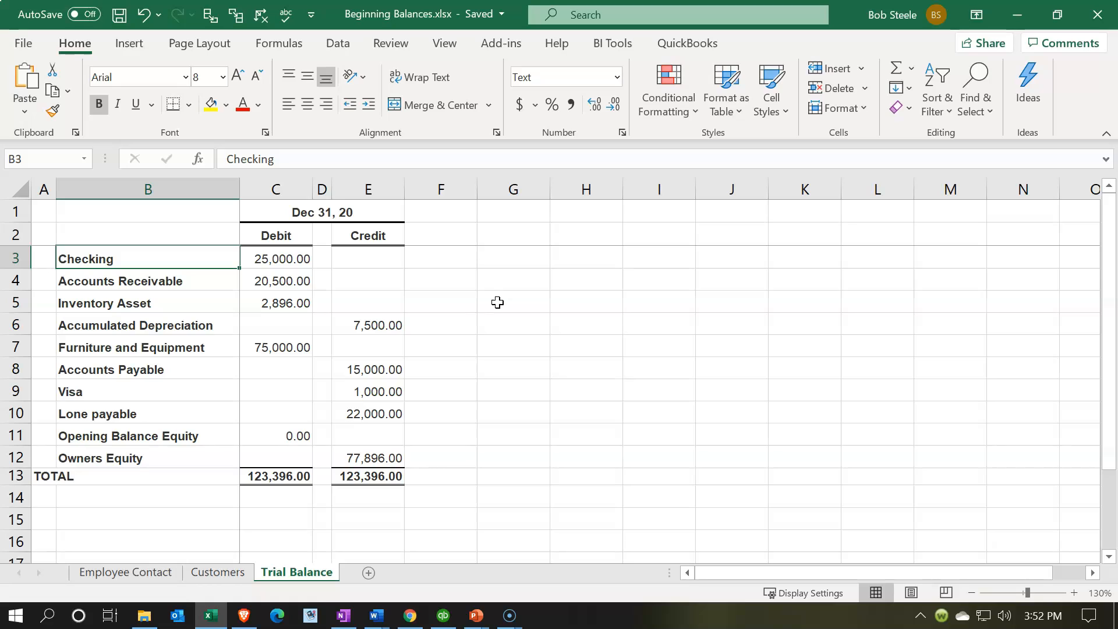
key("Right")
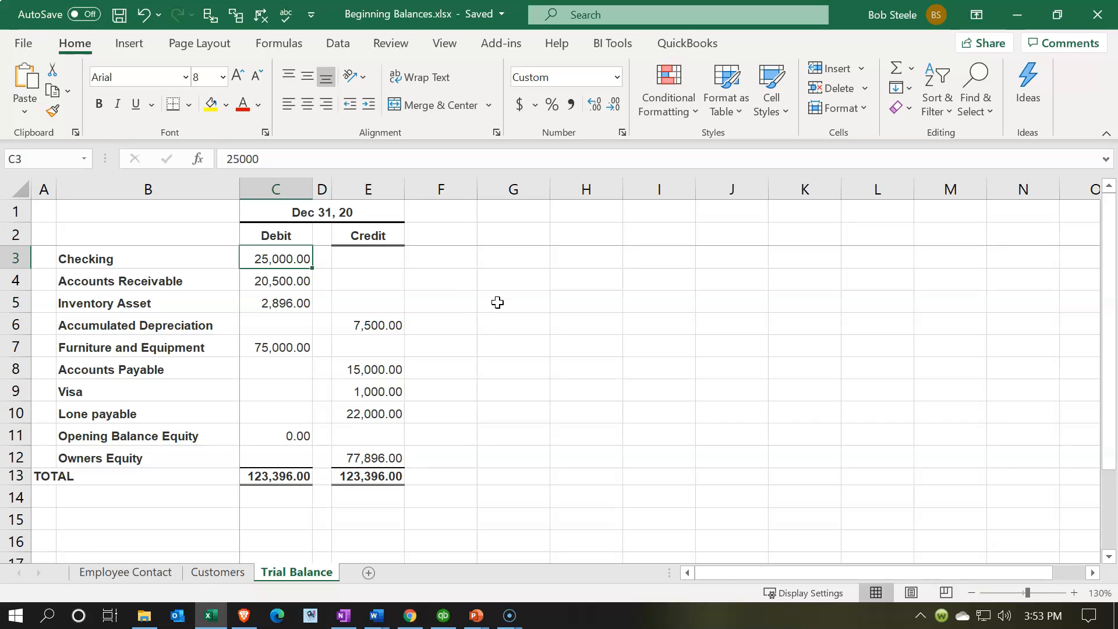
key("Down")
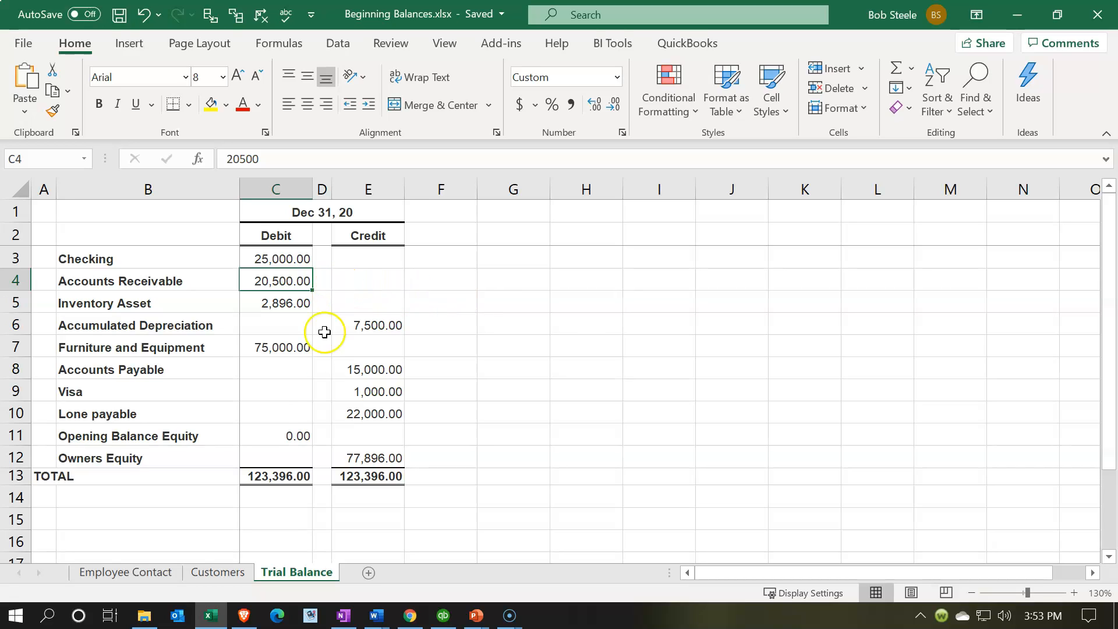
- Examine the customer names and their individual balances on the Customers sheet
left_click(227, 575)
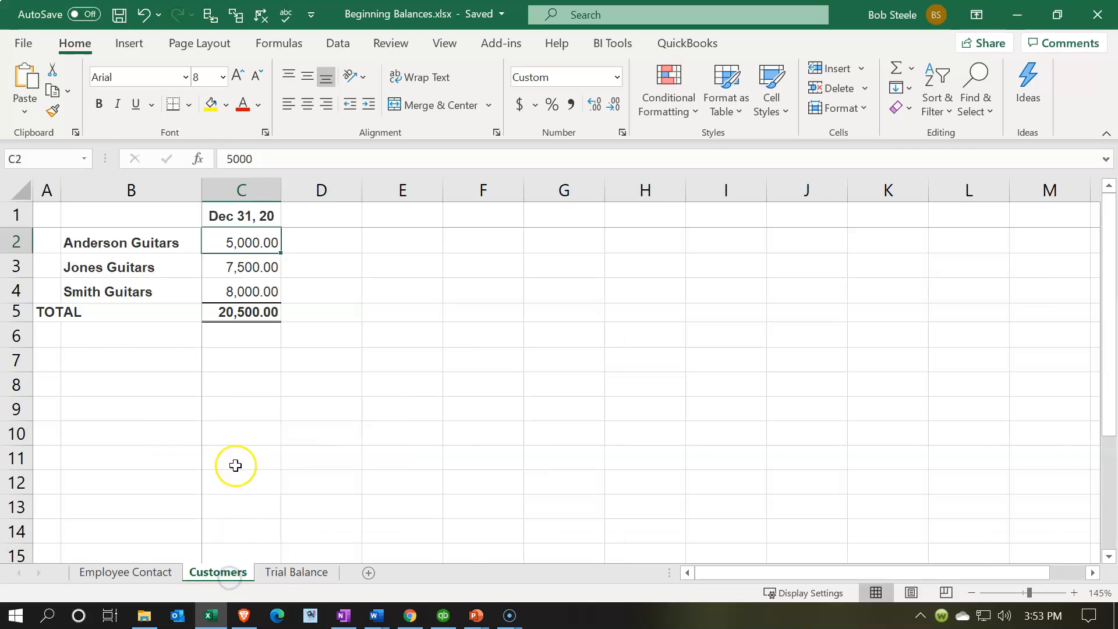
left_click_drag(143, 243, 136, 294)
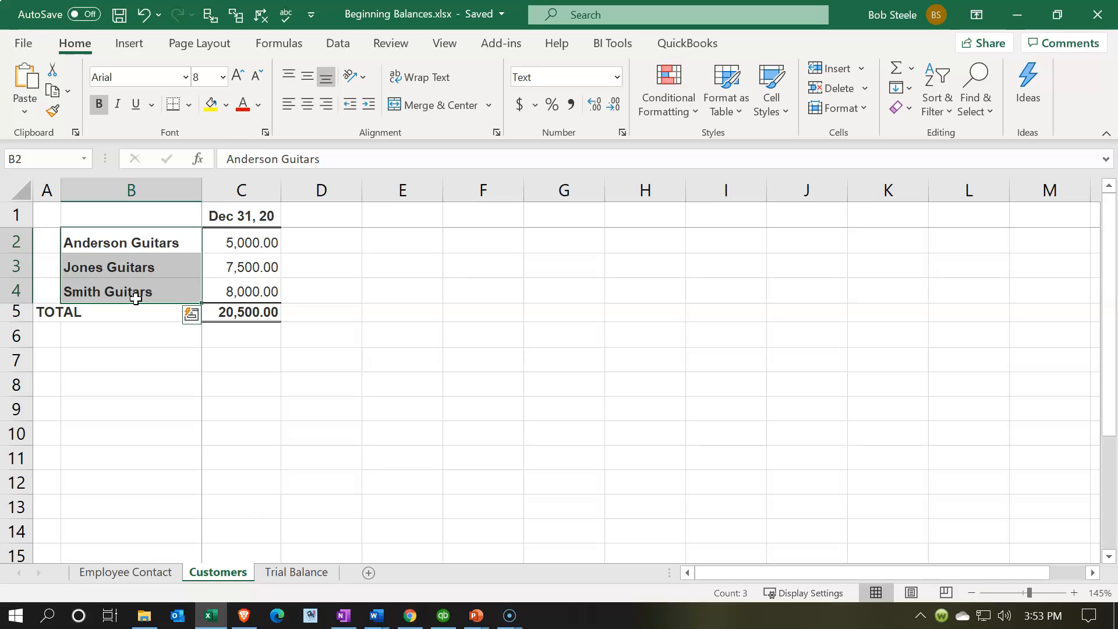
key("Right")
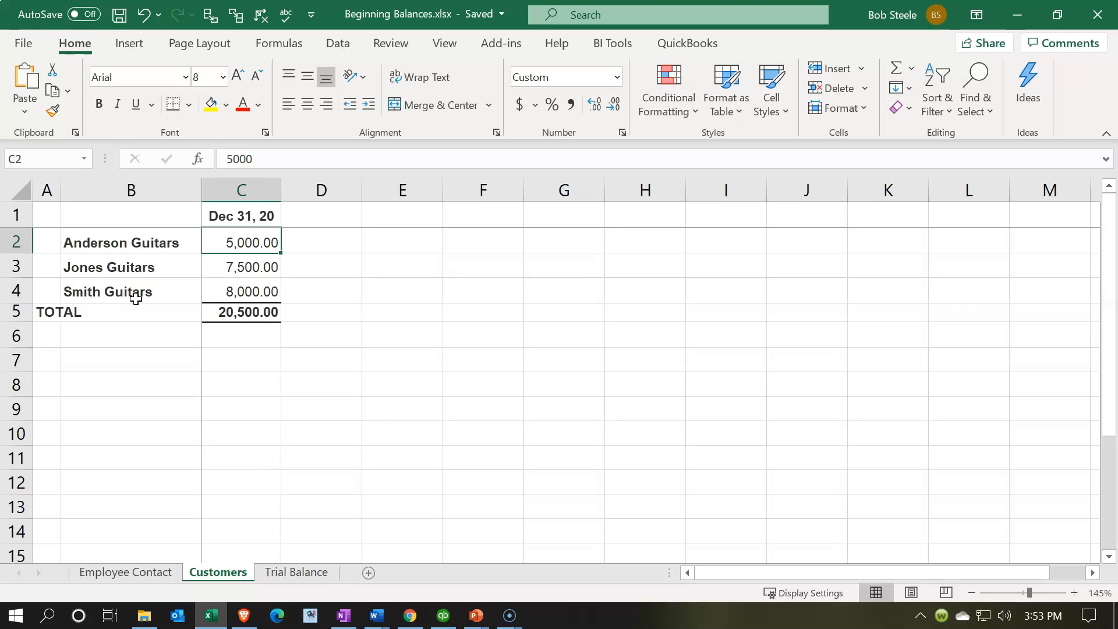
key("Down")
key("Down")
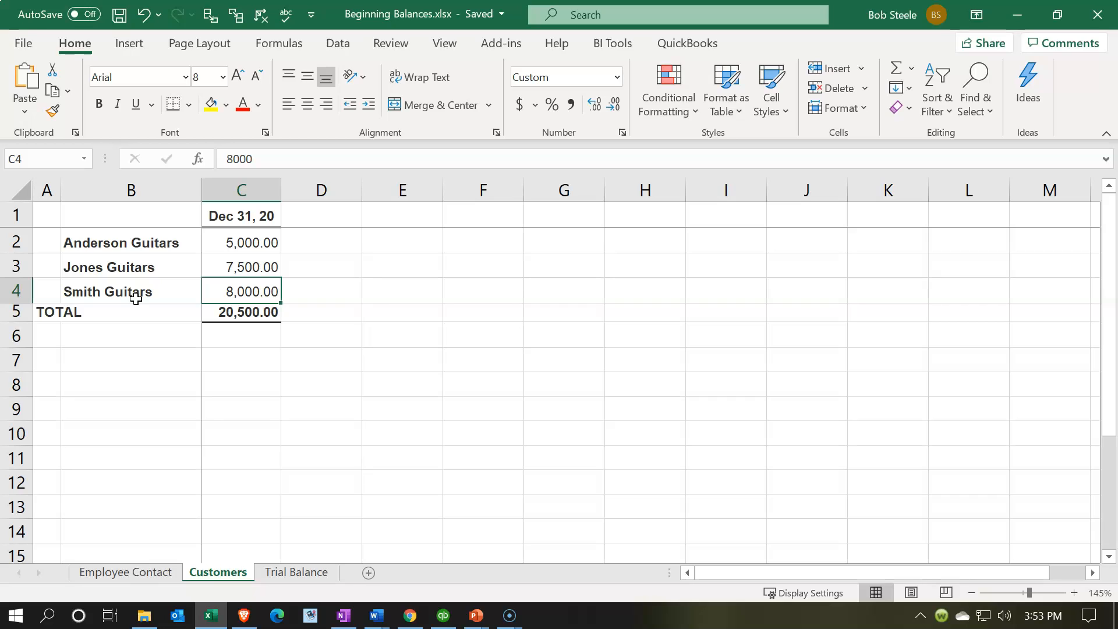
- Review the Inventory Asset, Accumulated Depreciation, and Furniture and Equipment rows on the Trial Balance sheet
left_click(309, 576)
left_click(291, 308)
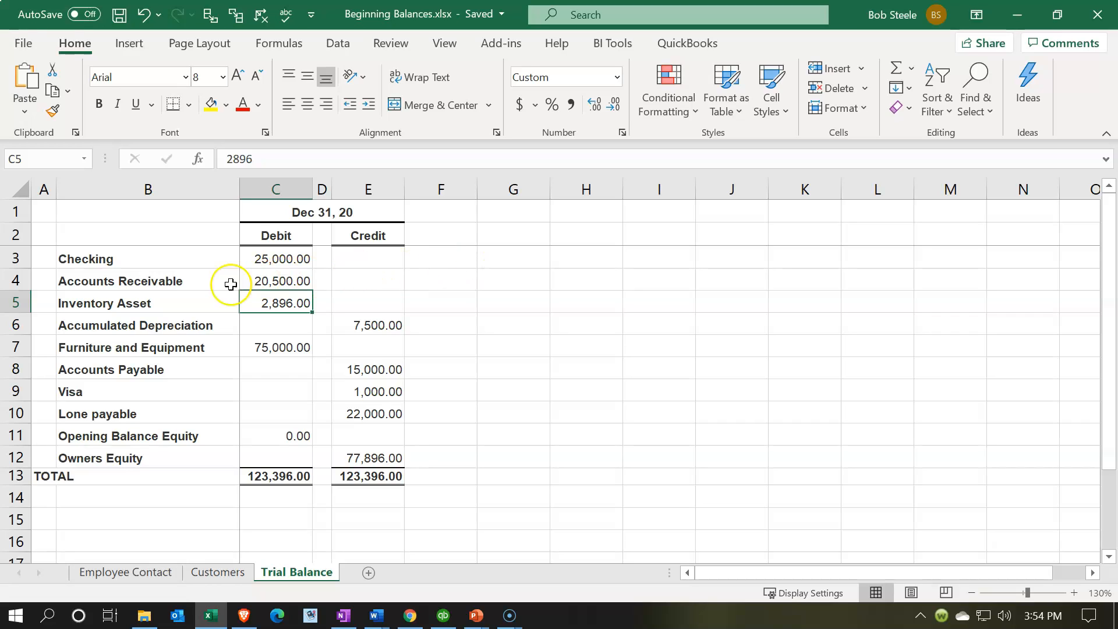
left_click(193, 303)
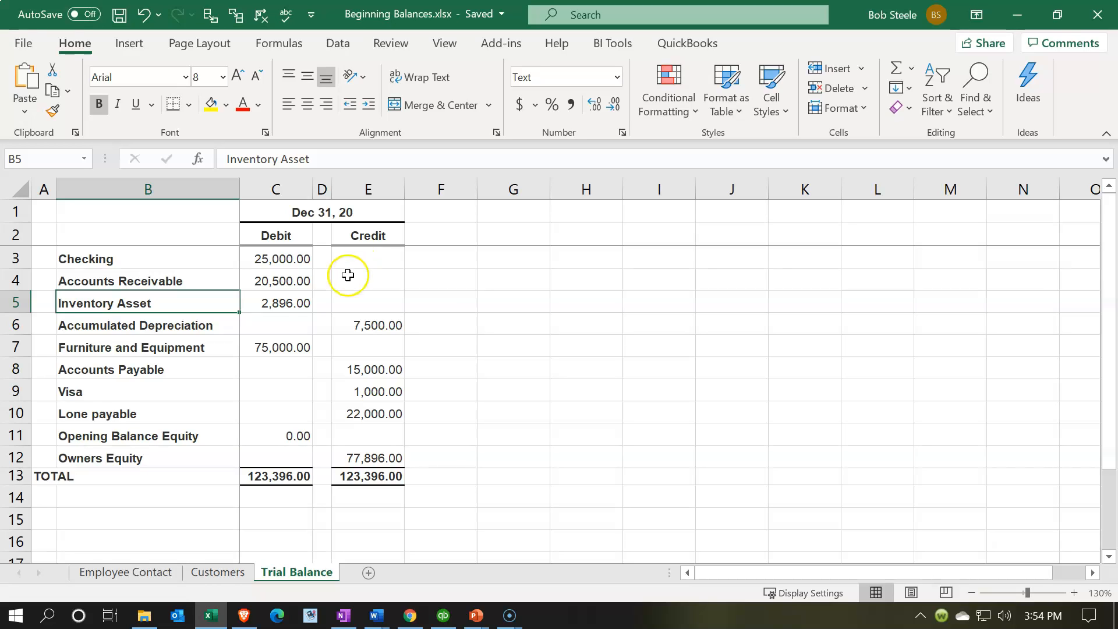
left_click(303, 299)
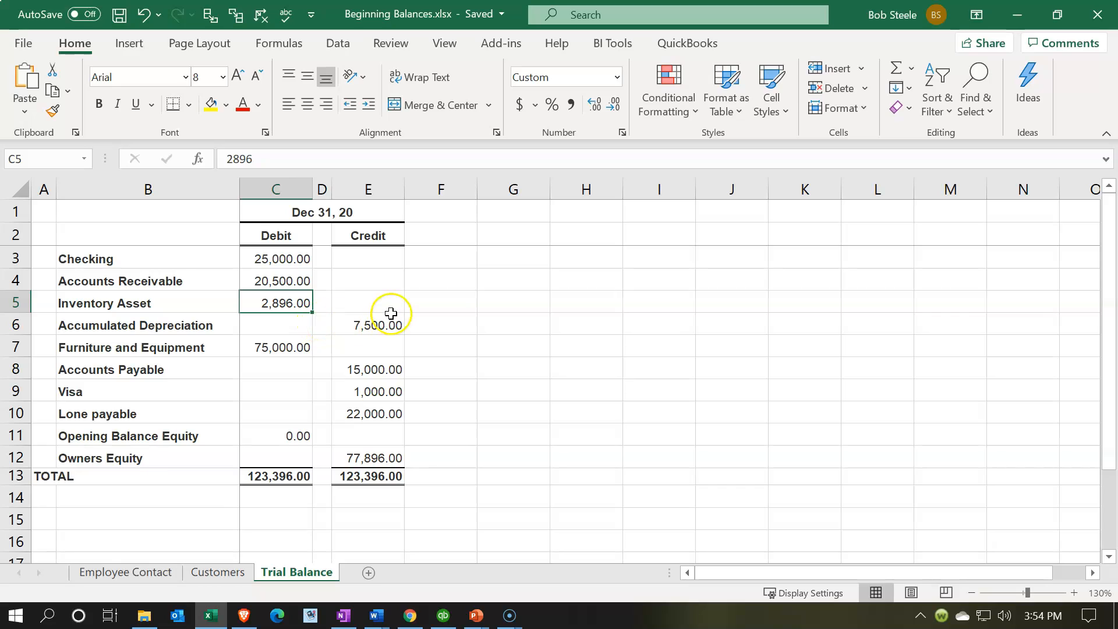
left_click(378, 327)
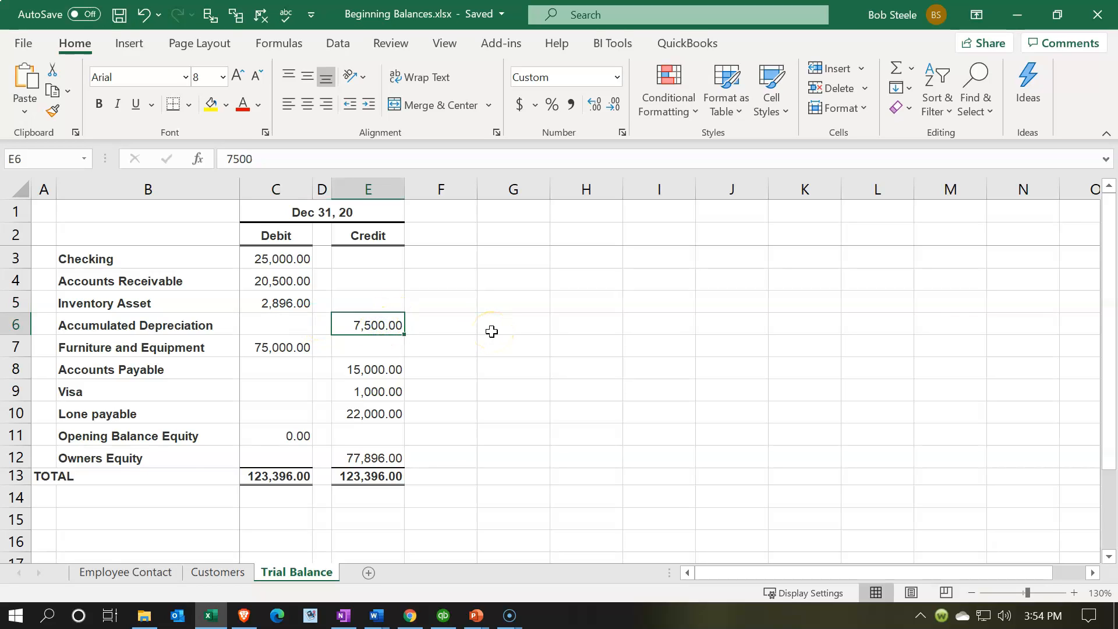
key("Down")
key("Left")
key("Left")
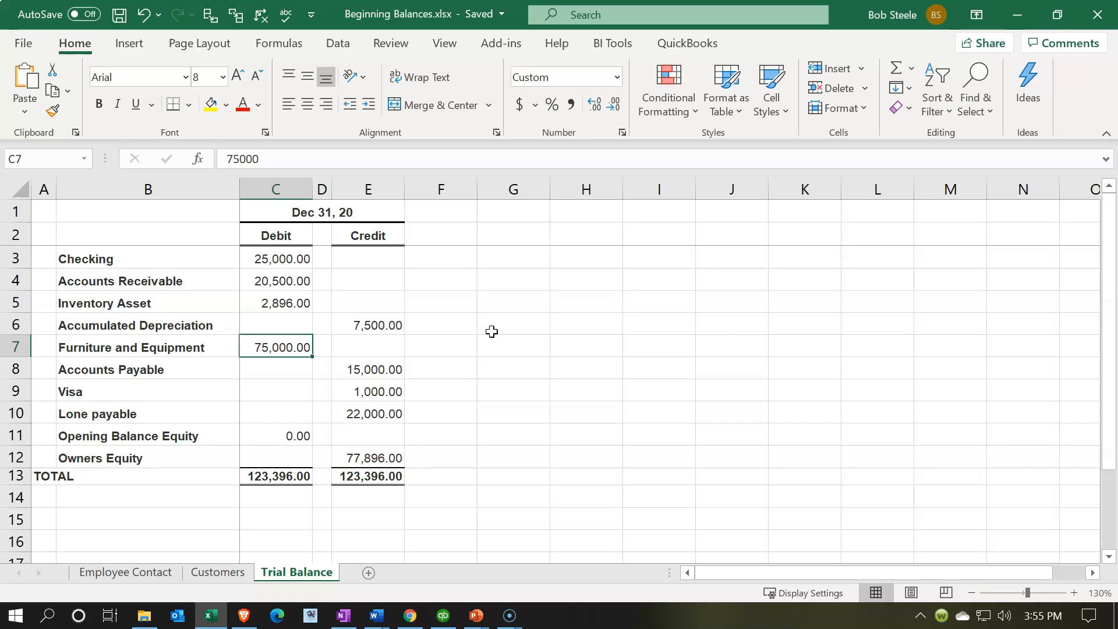
- Review the credit column of the trial balance from Accounts Payable down to Owners Equity
key("Down")
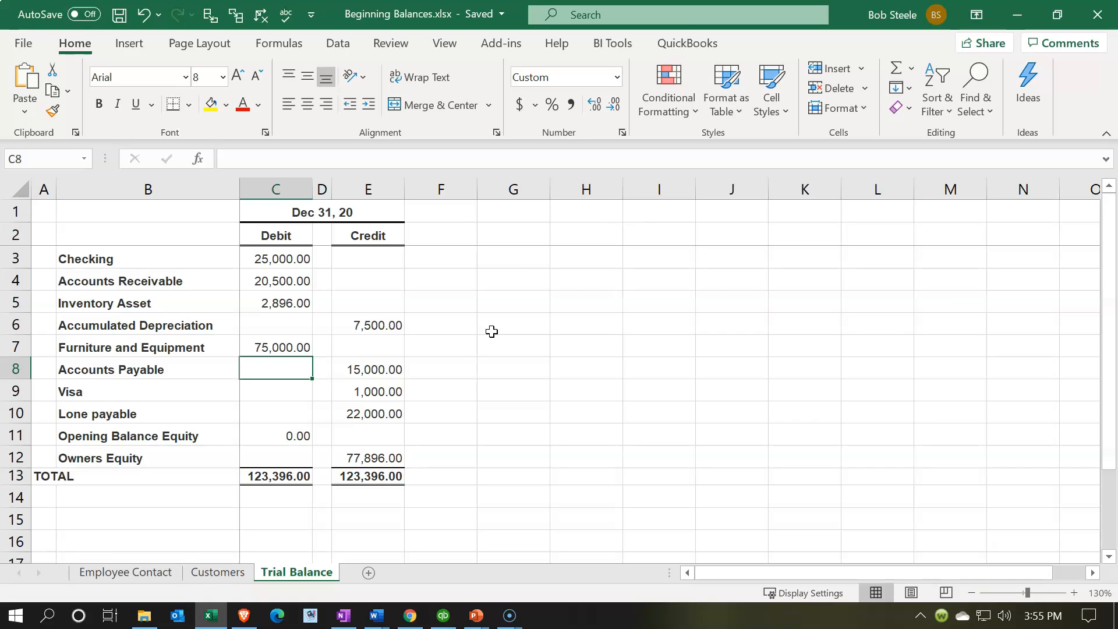
key("Right")
key("Right")
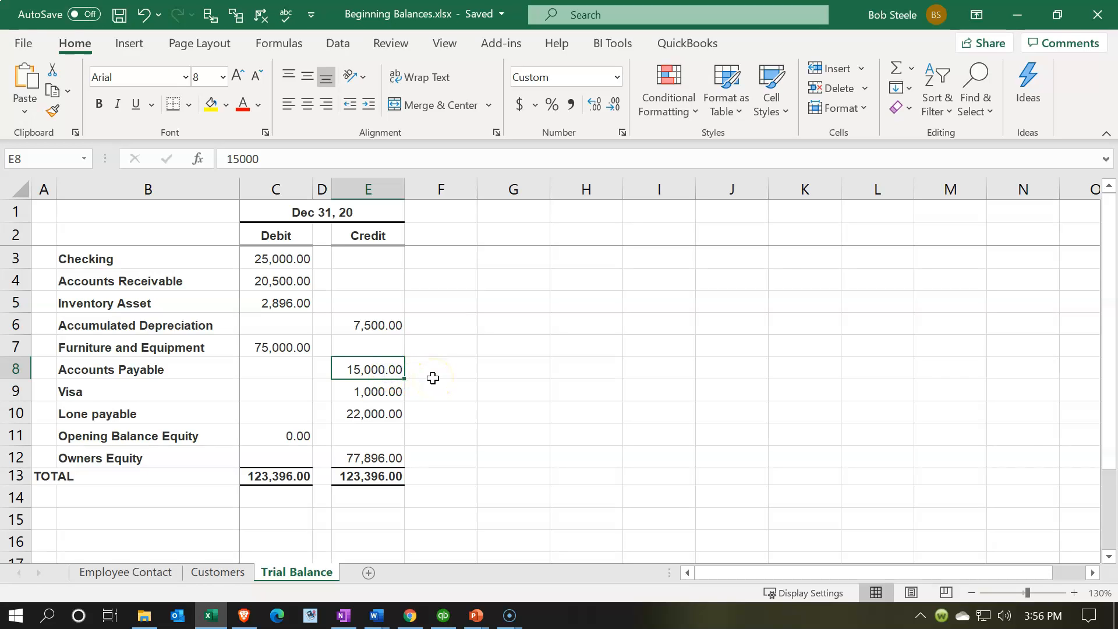
key("Down")
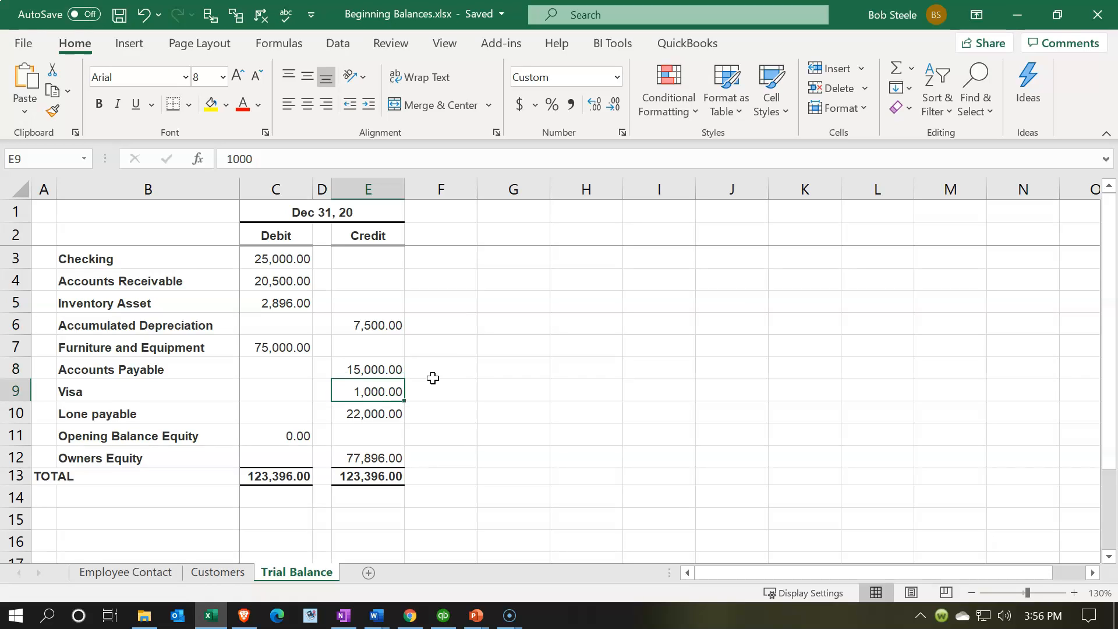
key("Down")
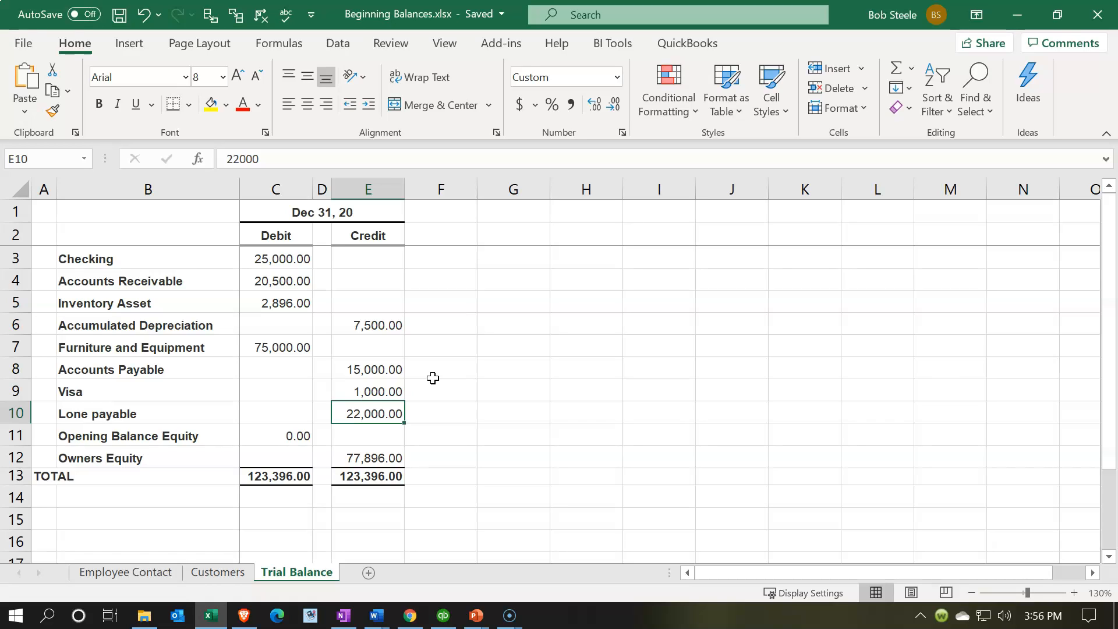
key("Down")
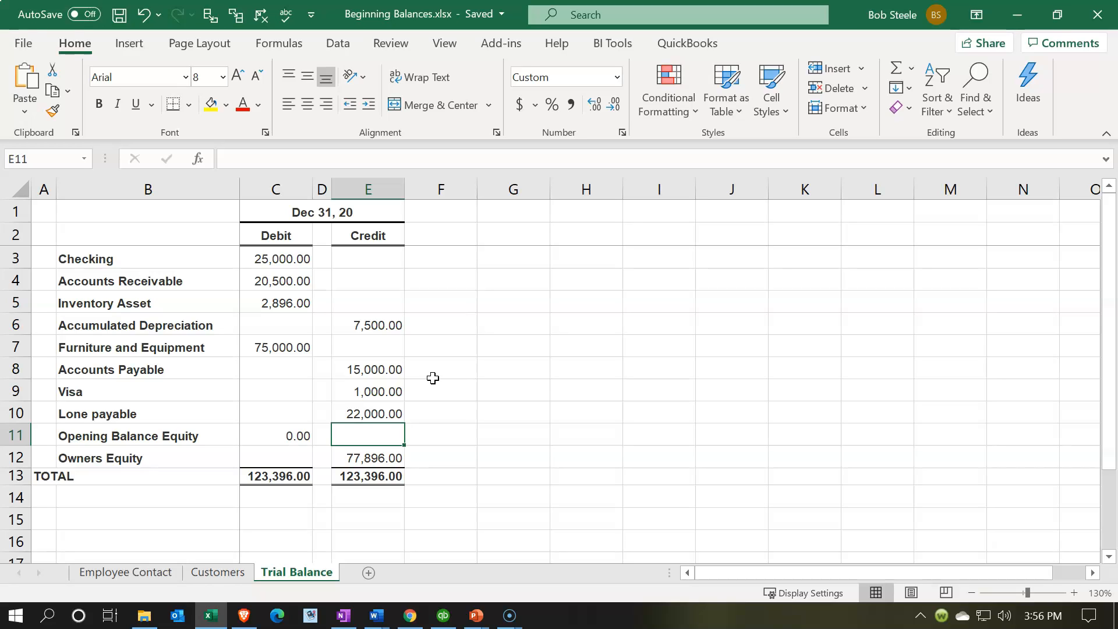
key("Down")
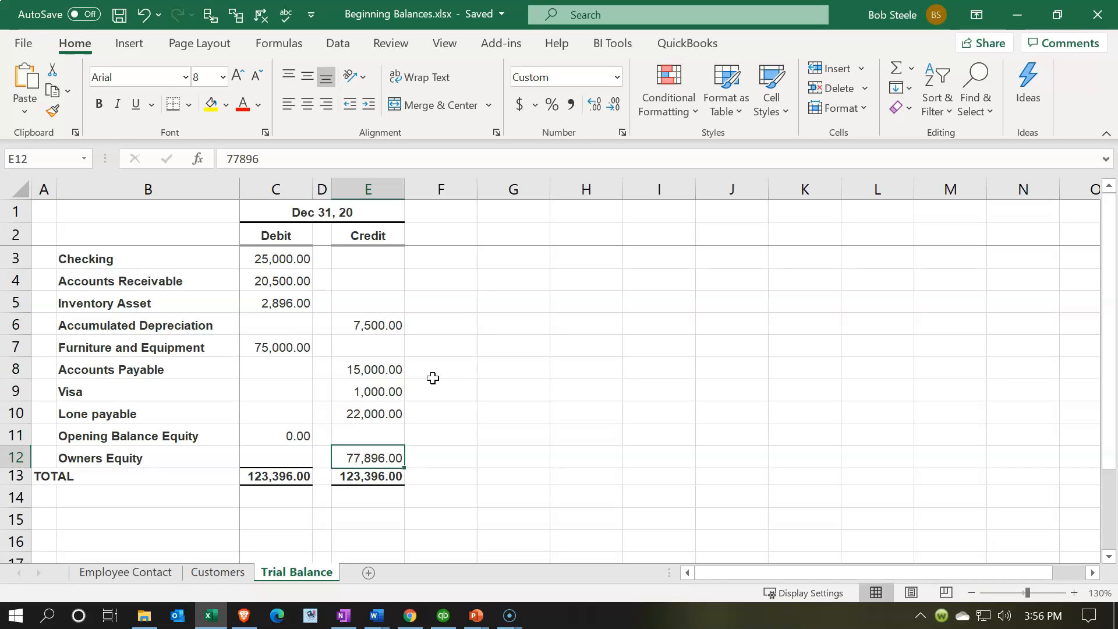
- Highlight the Accounts Receivable, Accounts Payable and Inventory Asset rows of the trial balance one after another
left_click_drag(178, 281, 260, 282)
left_click_drag(200, 365, 397, 376)
left_click_drag(175, 300, 286, 300)
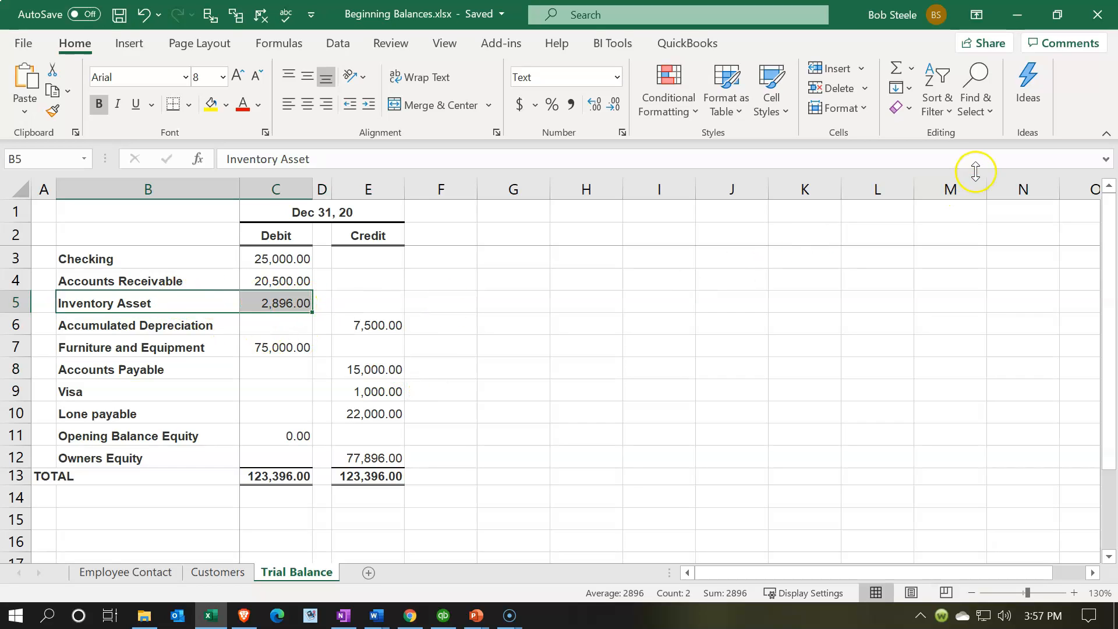
- Switch back to QuickBooks, open the Vendor Center and widen the name column of the vendor list
left_click(1024, 19)
left_click(618, 181)
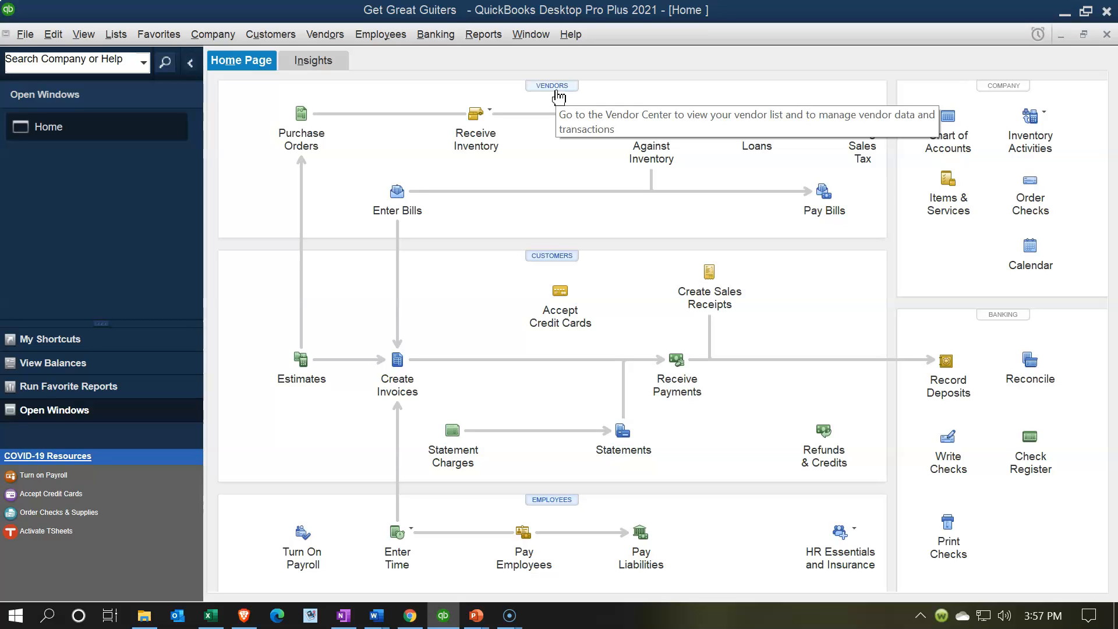
left_click(323, 35)
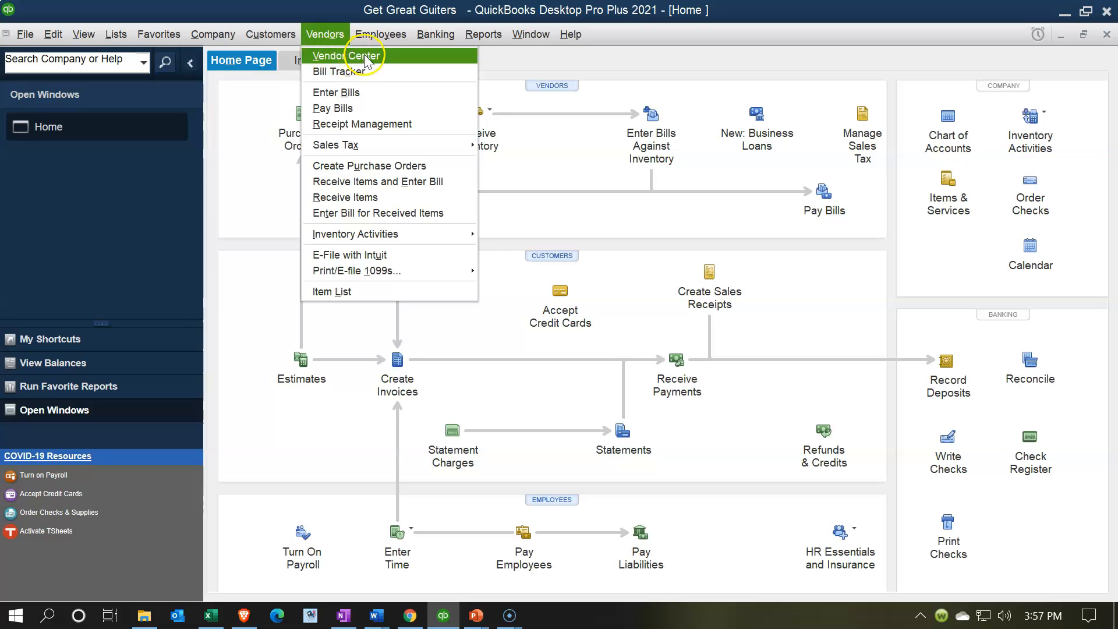
left_click(511, 98)
left_click(547, 88)
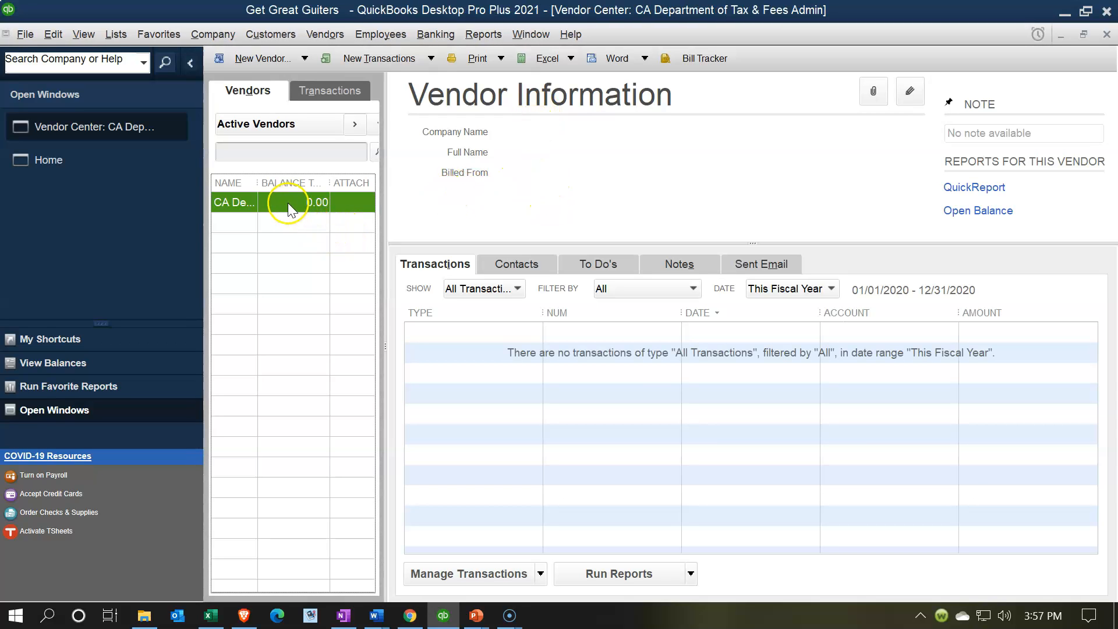
left_click_drag(258, 181, 303, 176)
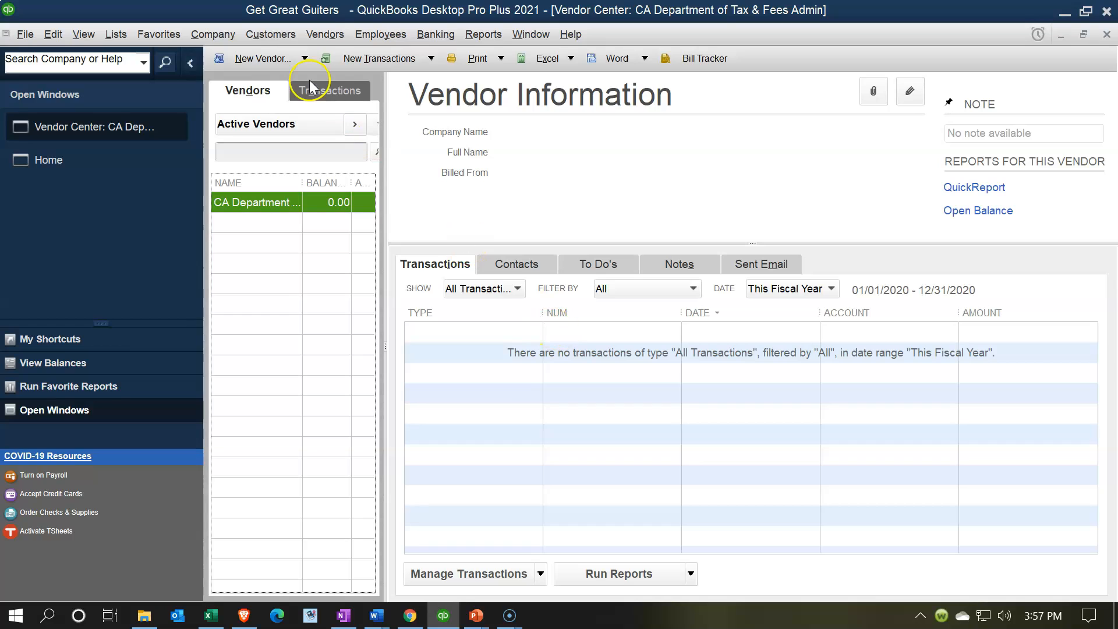
- Open the Add Multiple Vendors grid from the Vendor Center and check which list types it can edit
left_click(306, 60)
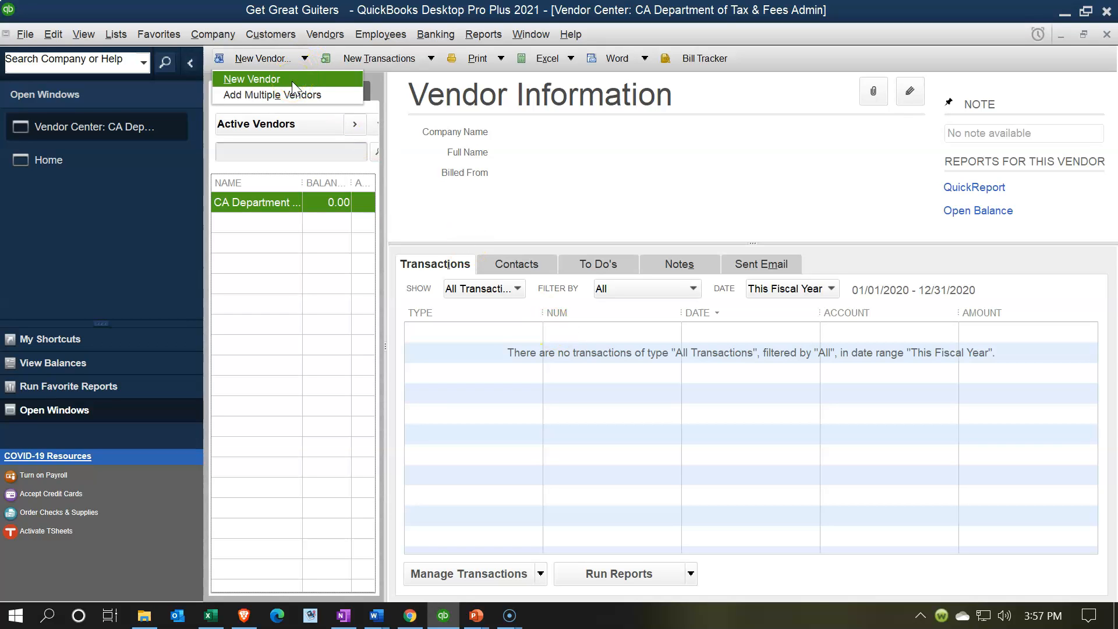
left_click(297, 95)
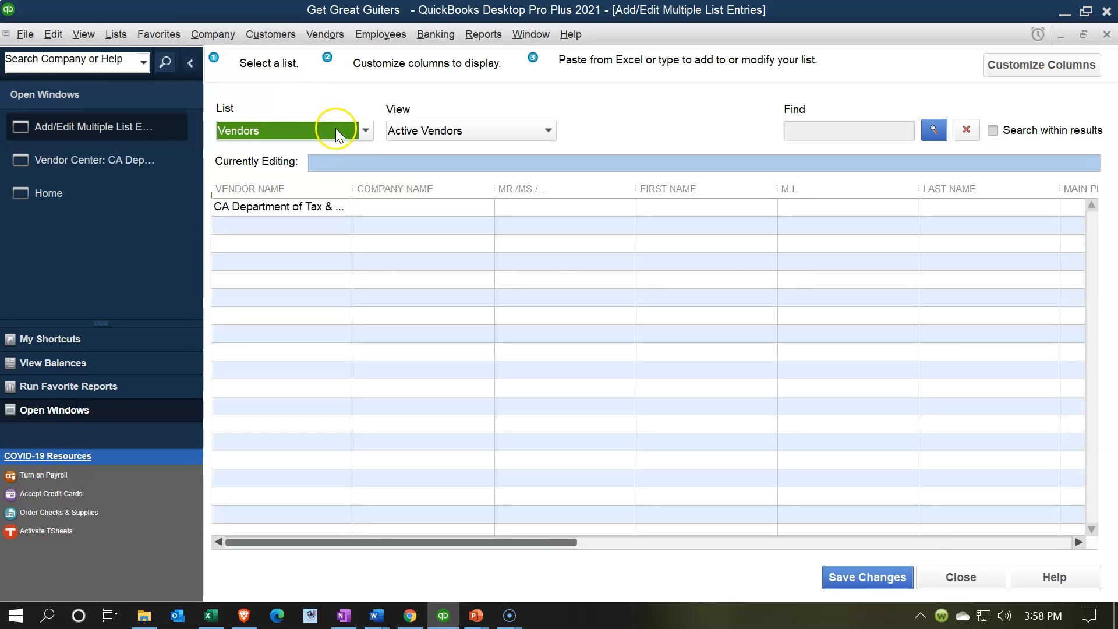
left_click(364, 131)
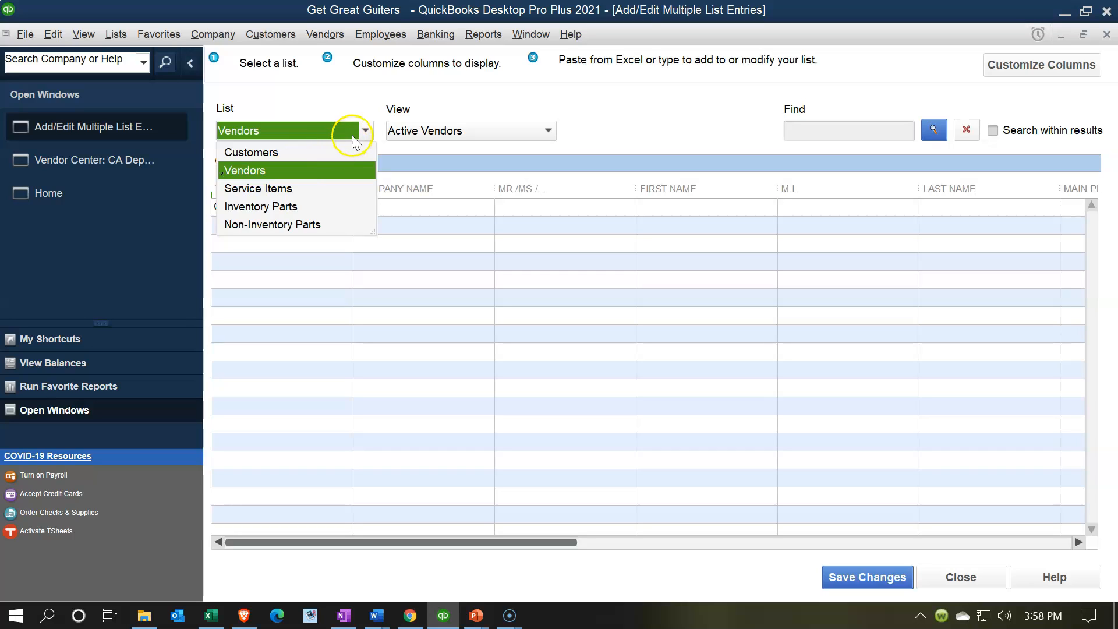
left_click(352, 135)
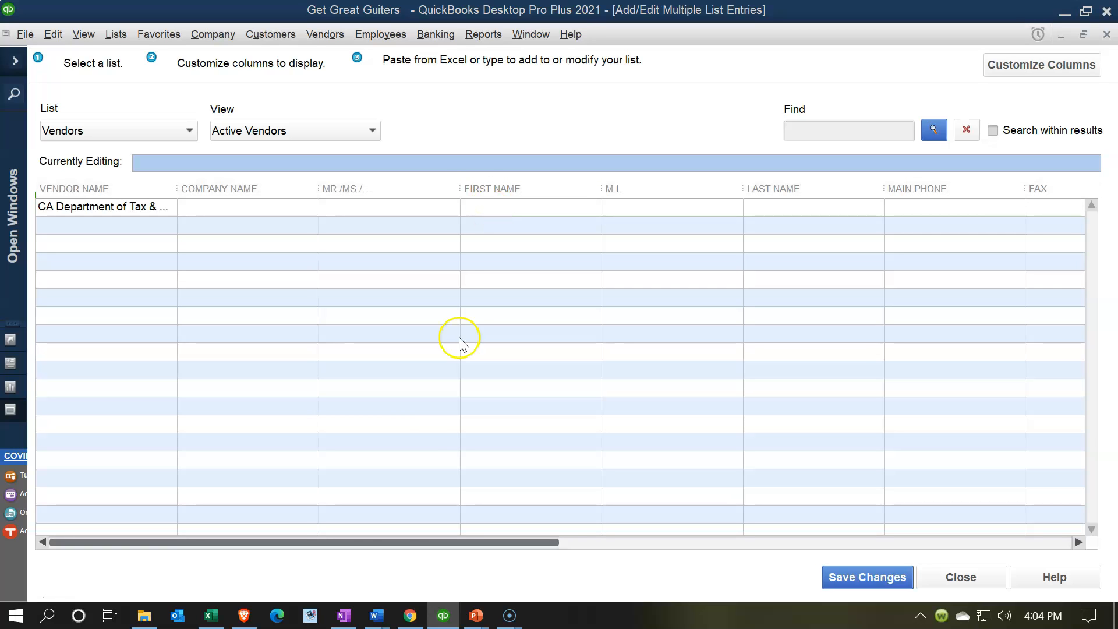
- Switch to Excel, highlight the three customer names on the Customers sheet, and return to QuickBooks
left_click(215, 619)
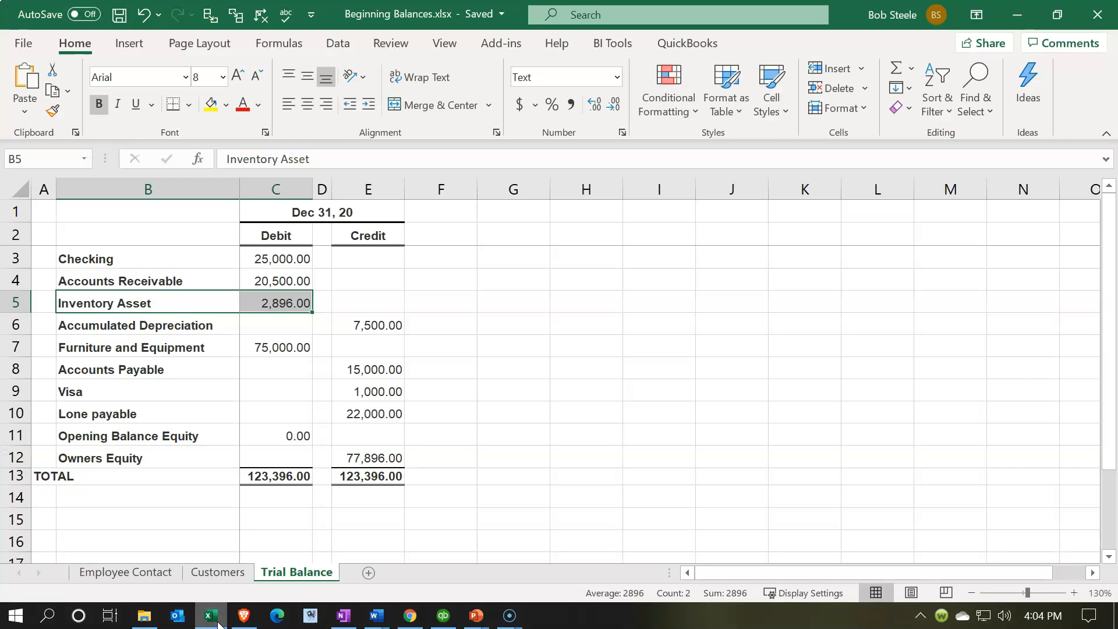
left_click(214, 574)
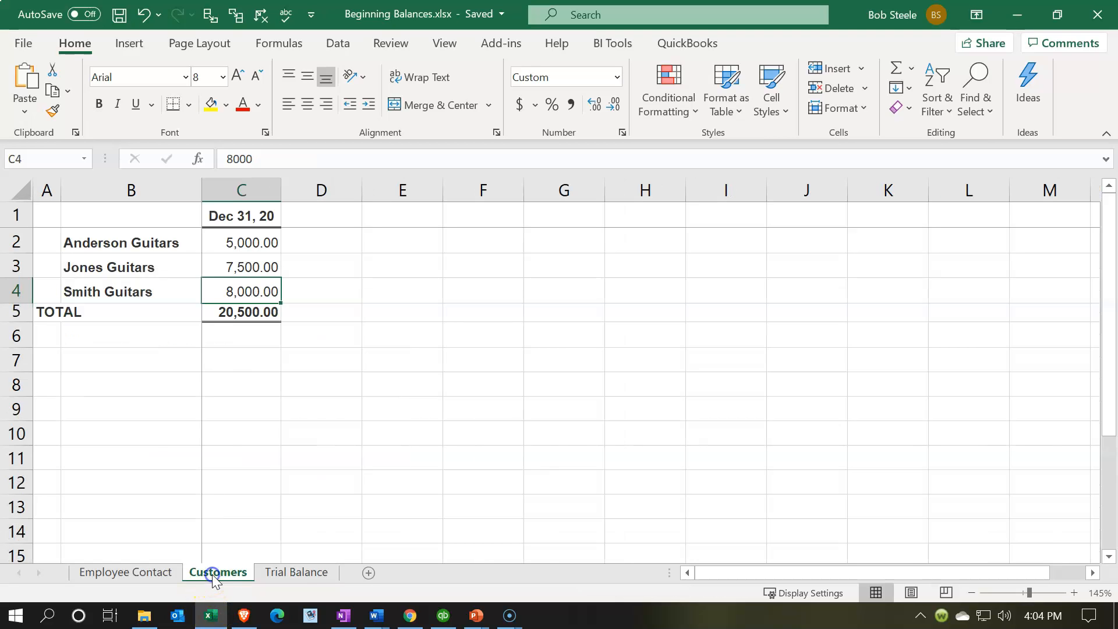
left_click_drag(141, 239, 141, 293)
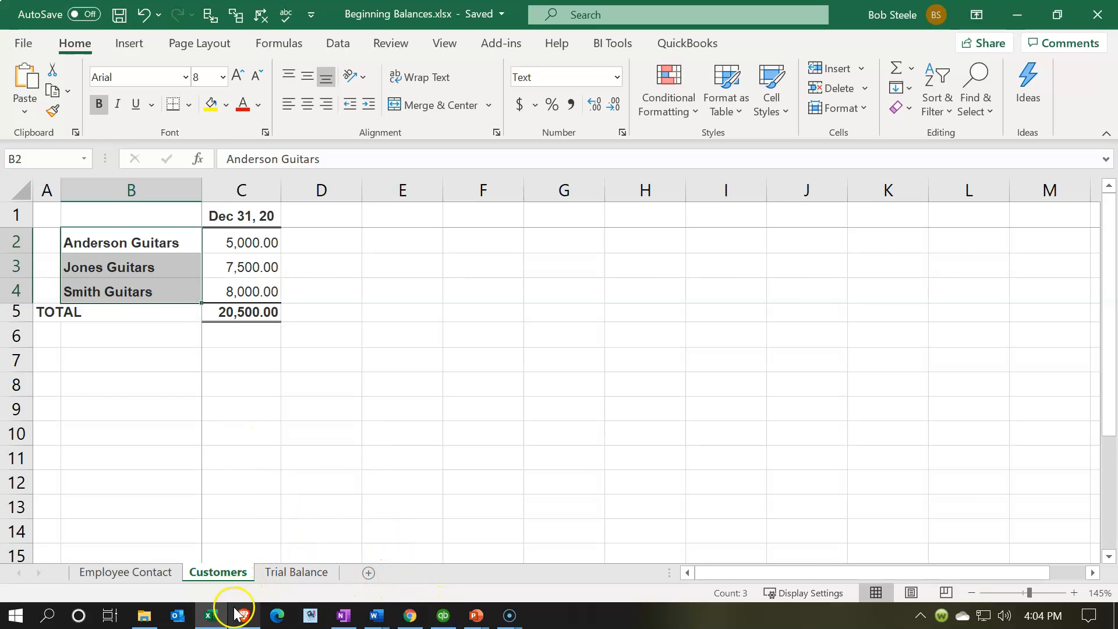
left_click(211, 616)
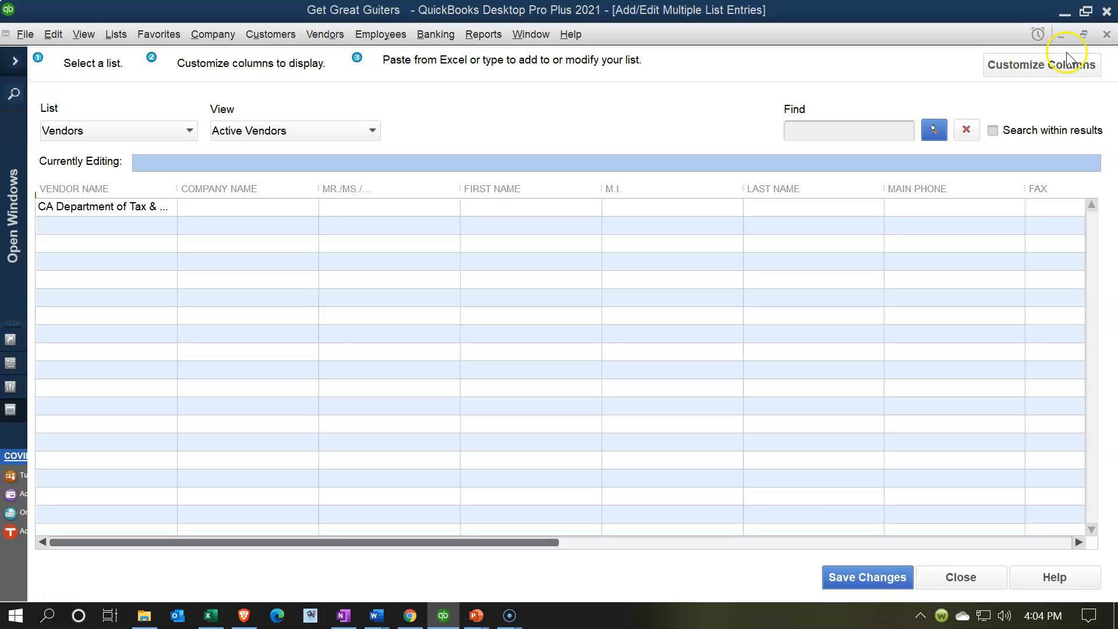
- Close the multiple list entry and Vendor Center windows, then open the Customer Center and widen its name column and customer list
left_click(1106, 35)
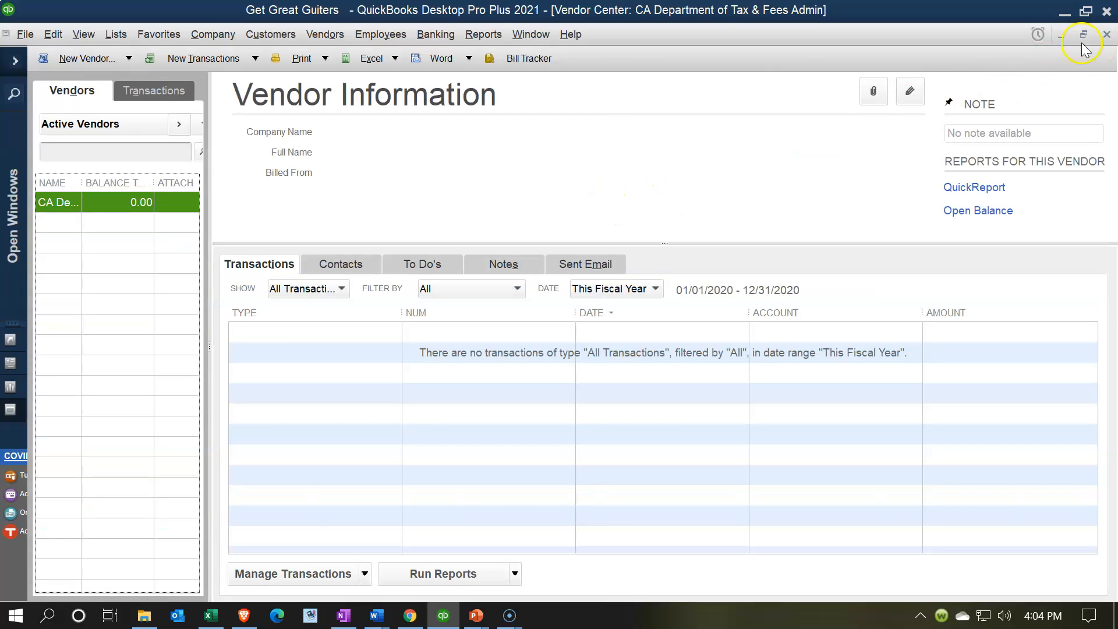
left_click(1107, 34)
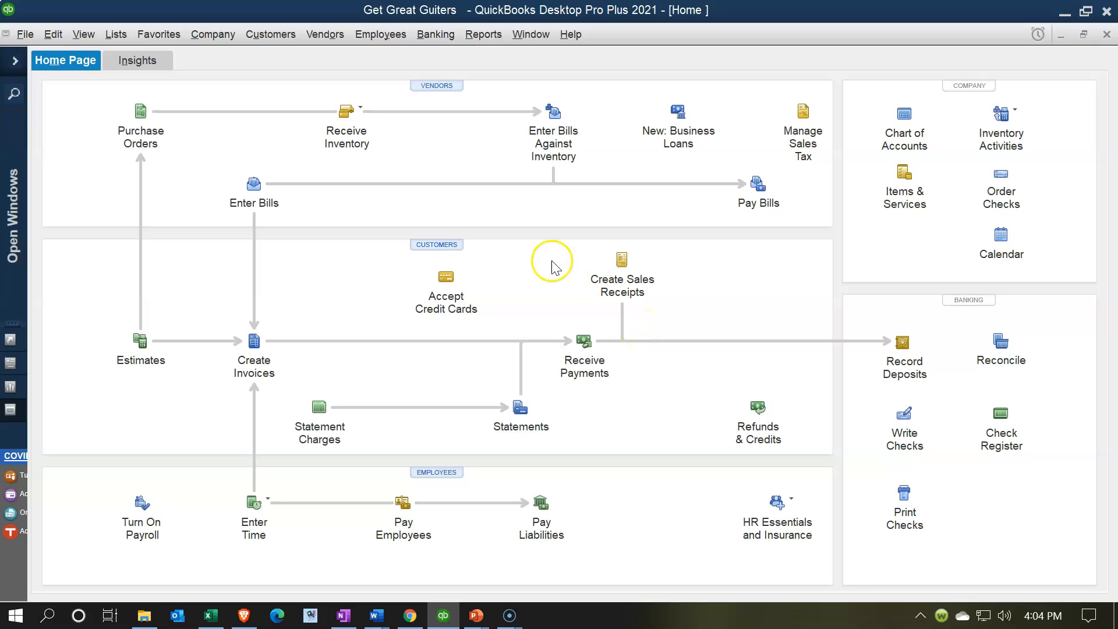
left_click(438, 250)
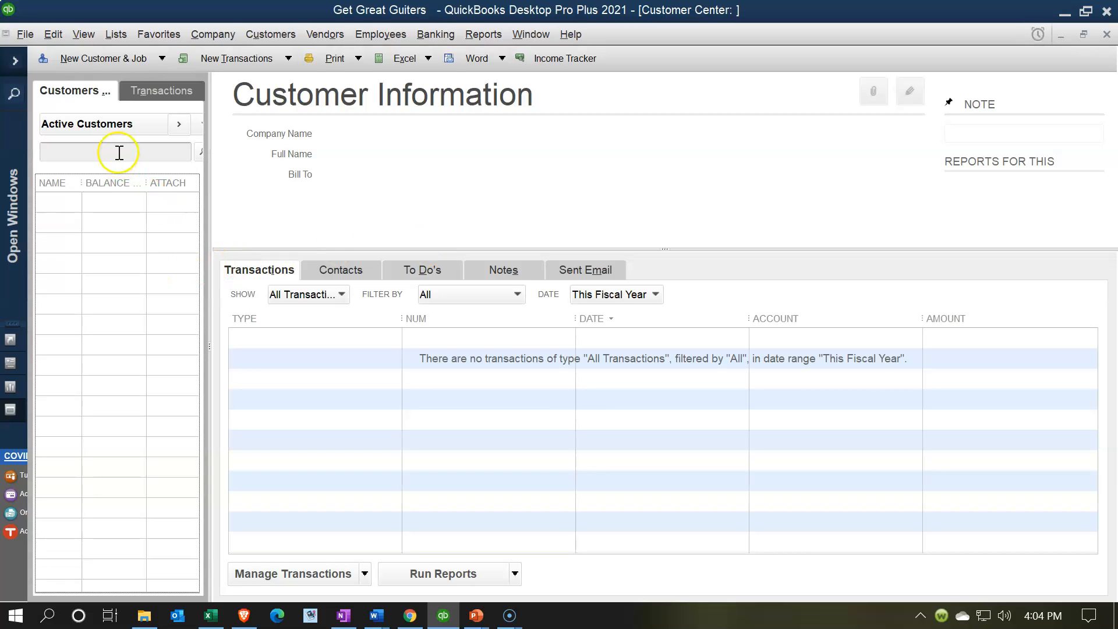
left_click_drag(82, 180, 140, 176)
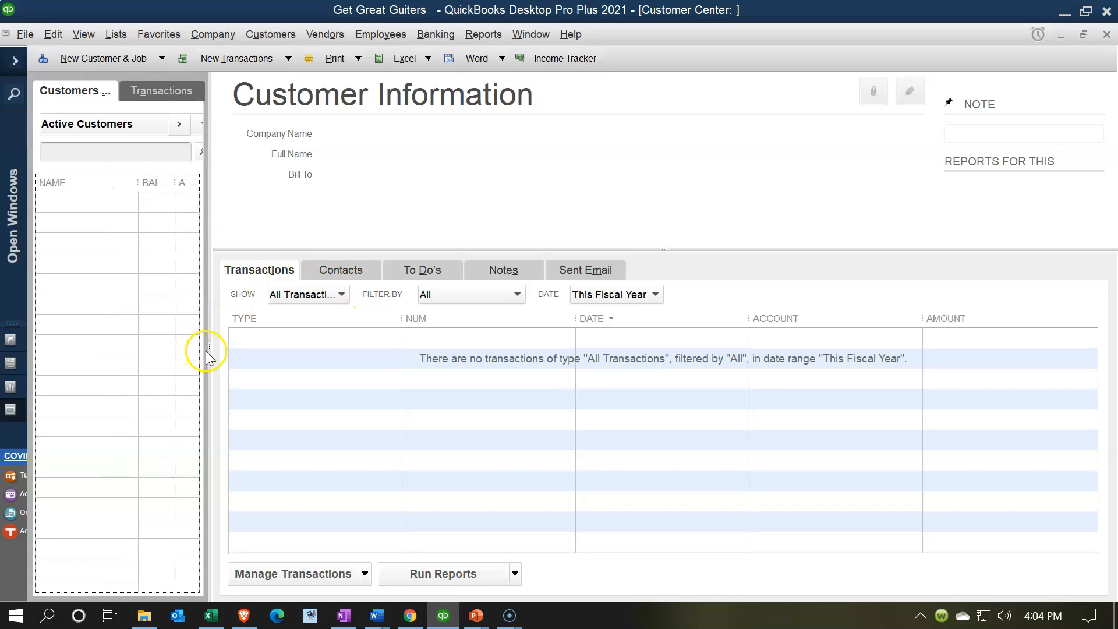
left_click_drag(208, 353, 286, 351)
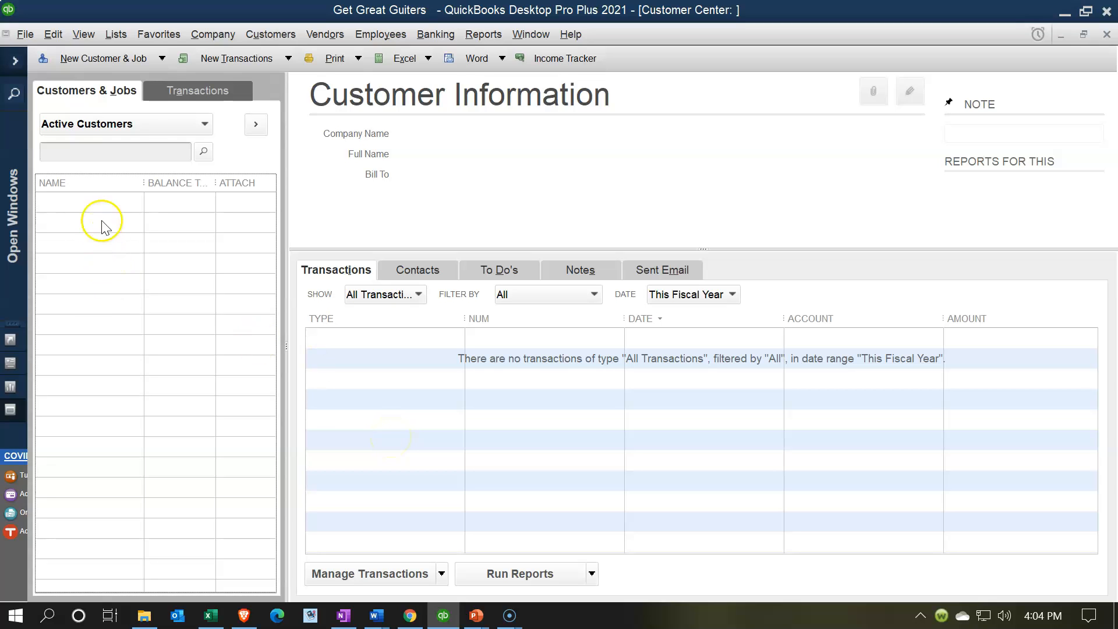
- Open the Add Multiple Customer:Jobs grid, check its available list types, and close it again
left_click(162, 58)
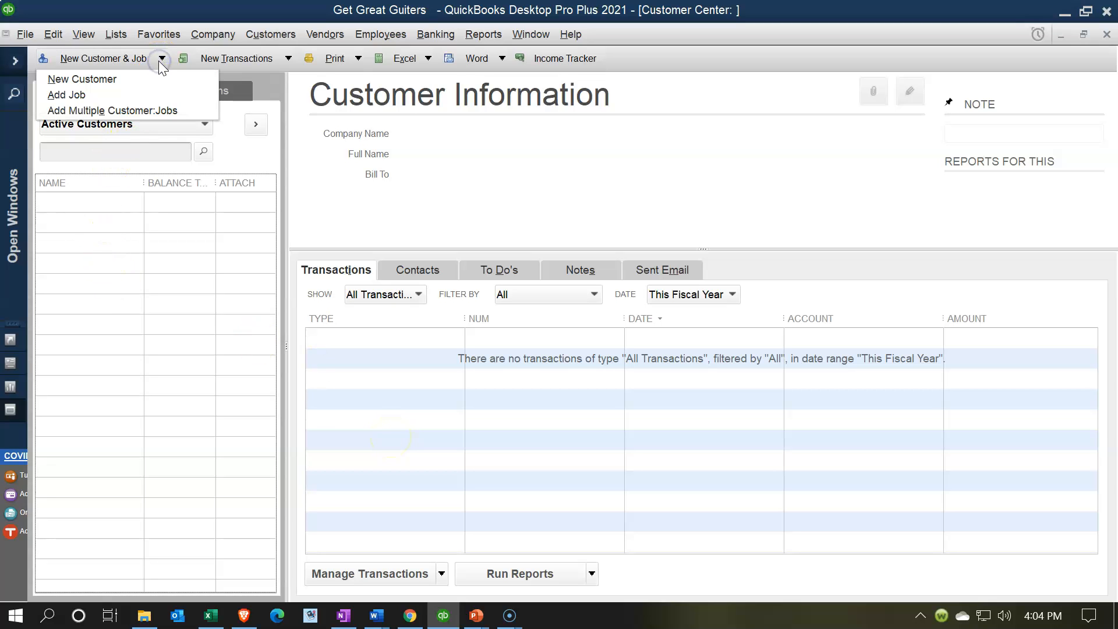
left_click(143, 77)
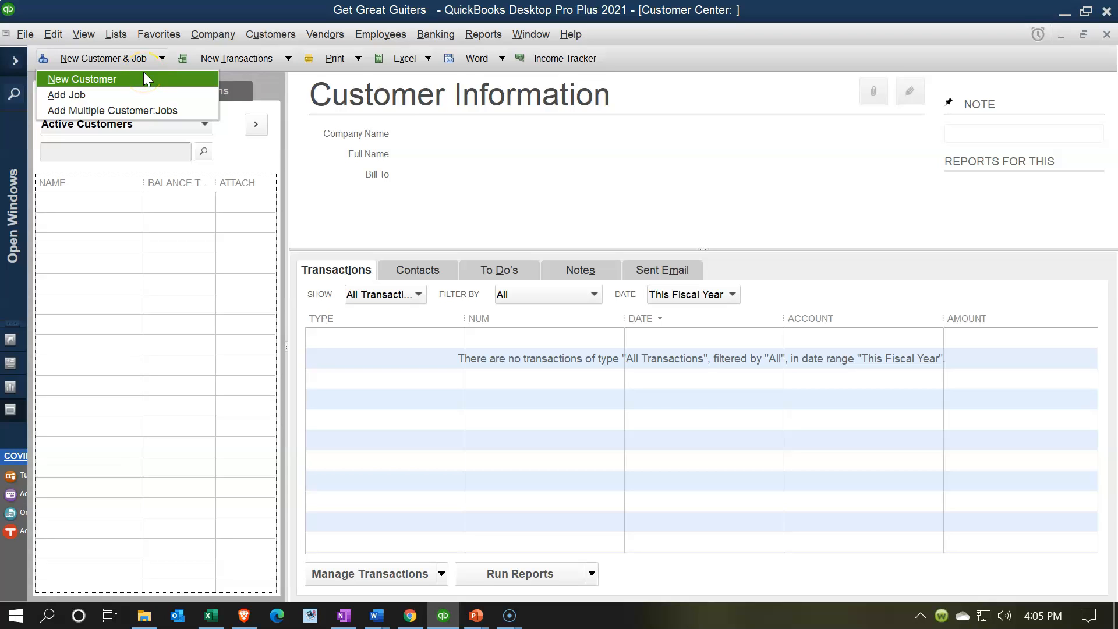
left_click(142, 114)
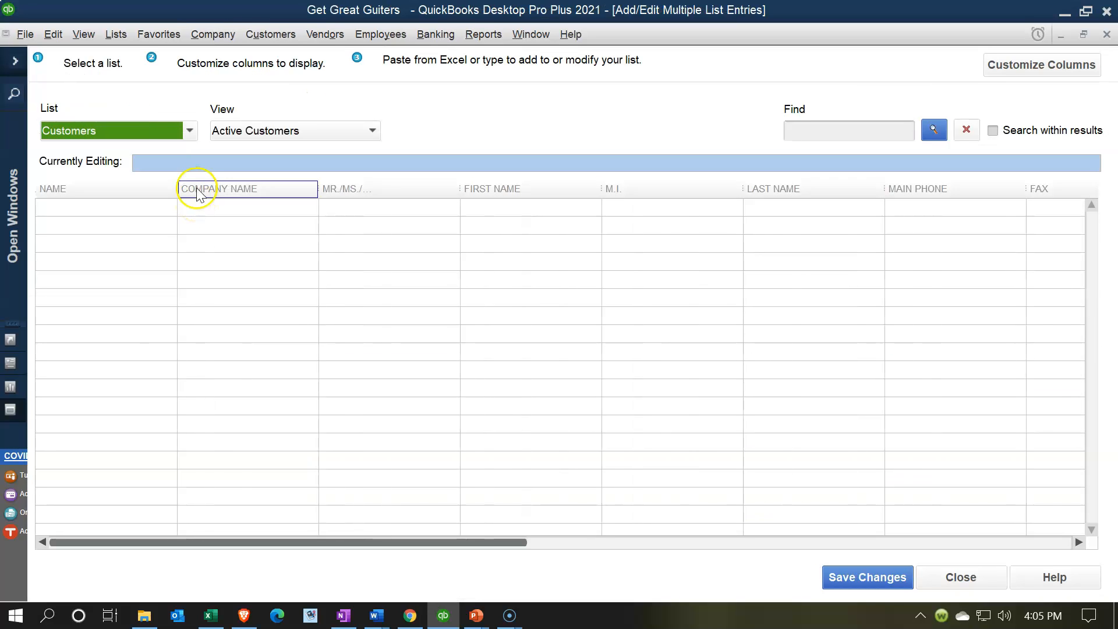
left_click(189, 132)
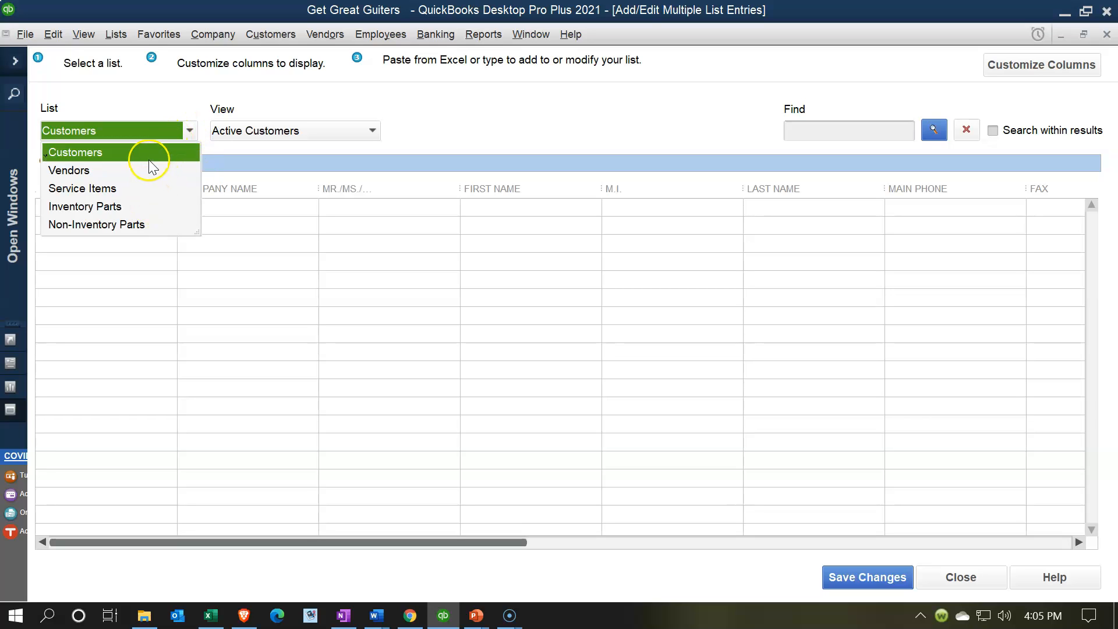
left_click(591, 108)
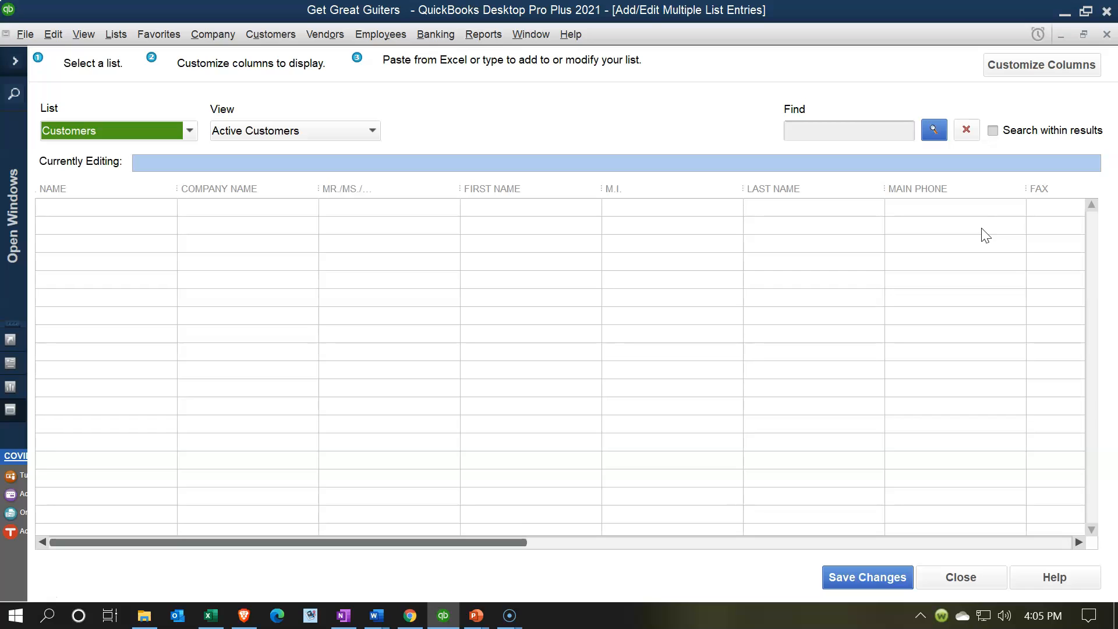
left_click(1108, 35)
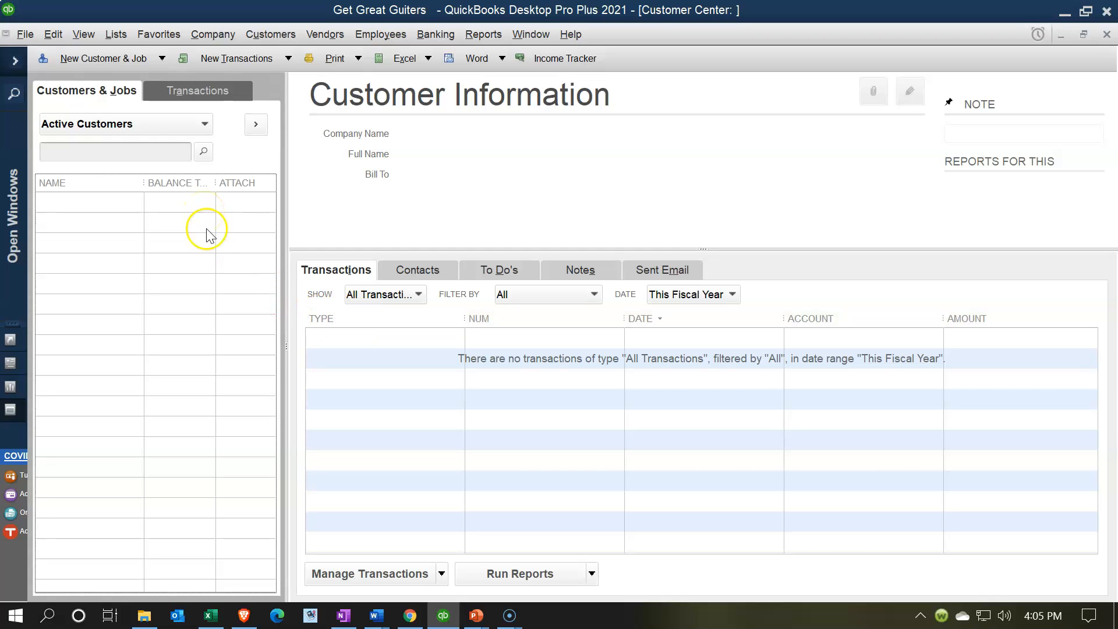
- Switch to the Trial Balance sheet in Excel and review the Checking, Accounts Receivable and Opening Balance Equity amounts
left_click(206, 616)
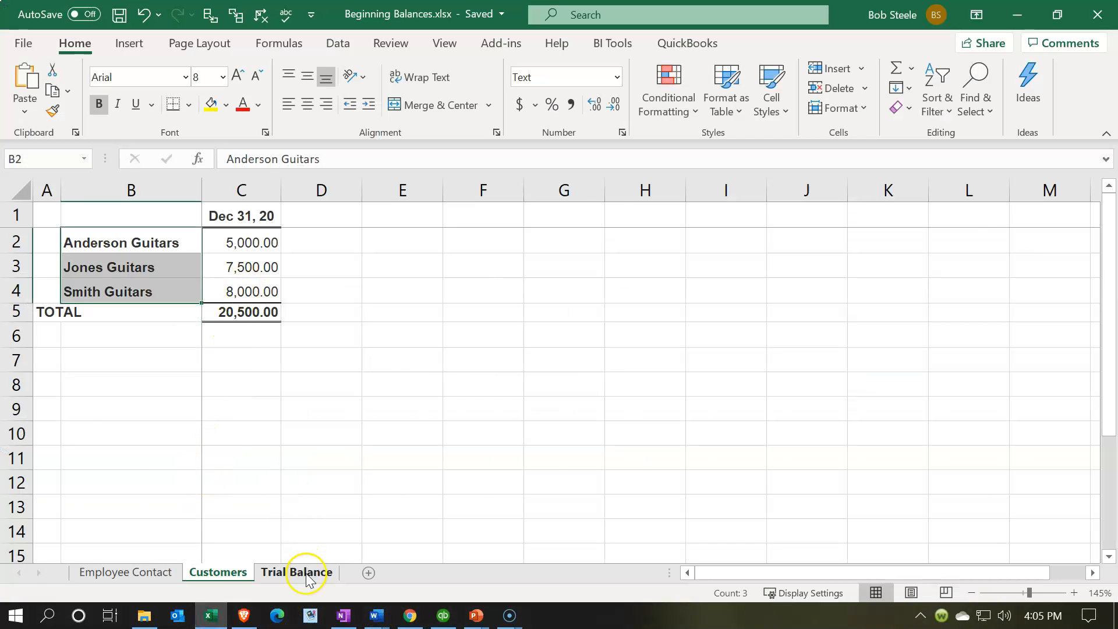
left_click(297, 572)
left_click(290, 268)
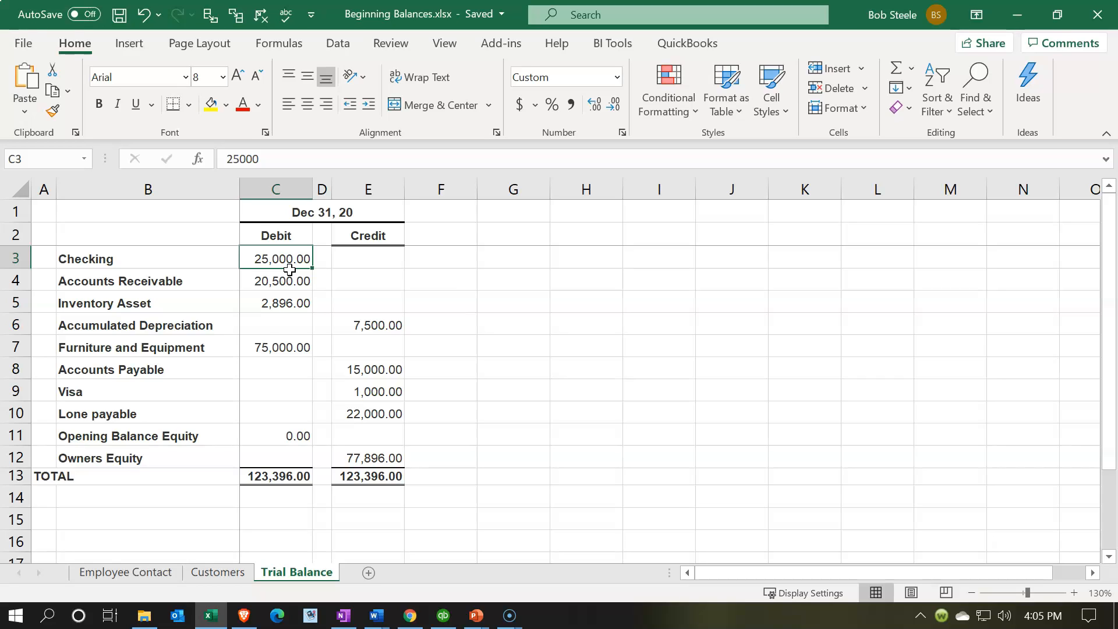
left_click(260, 280)
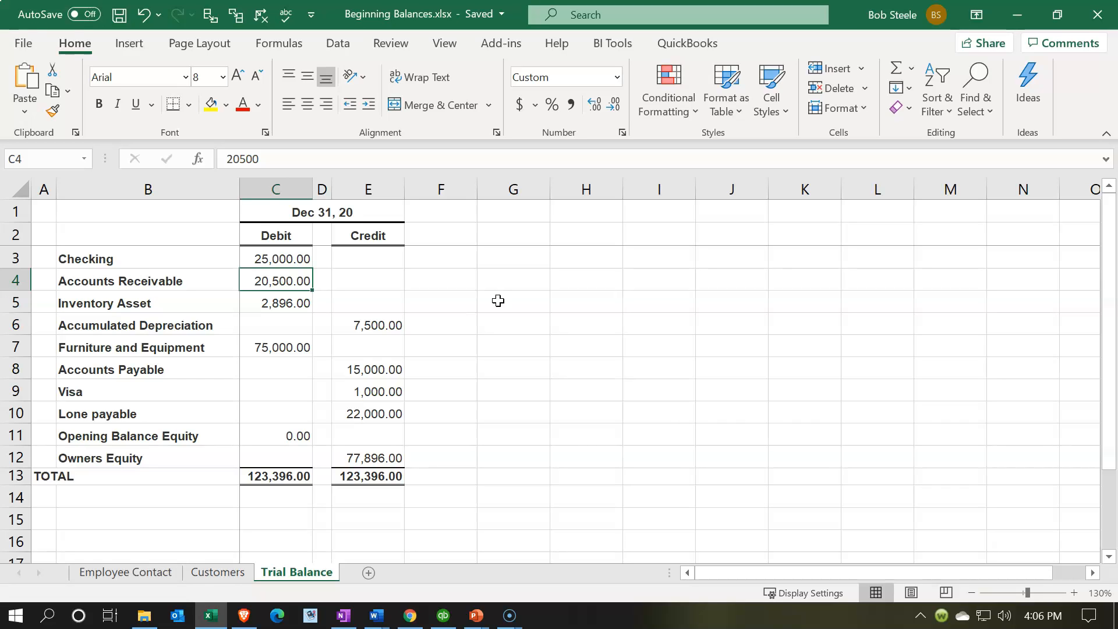
left_click(303, 434)
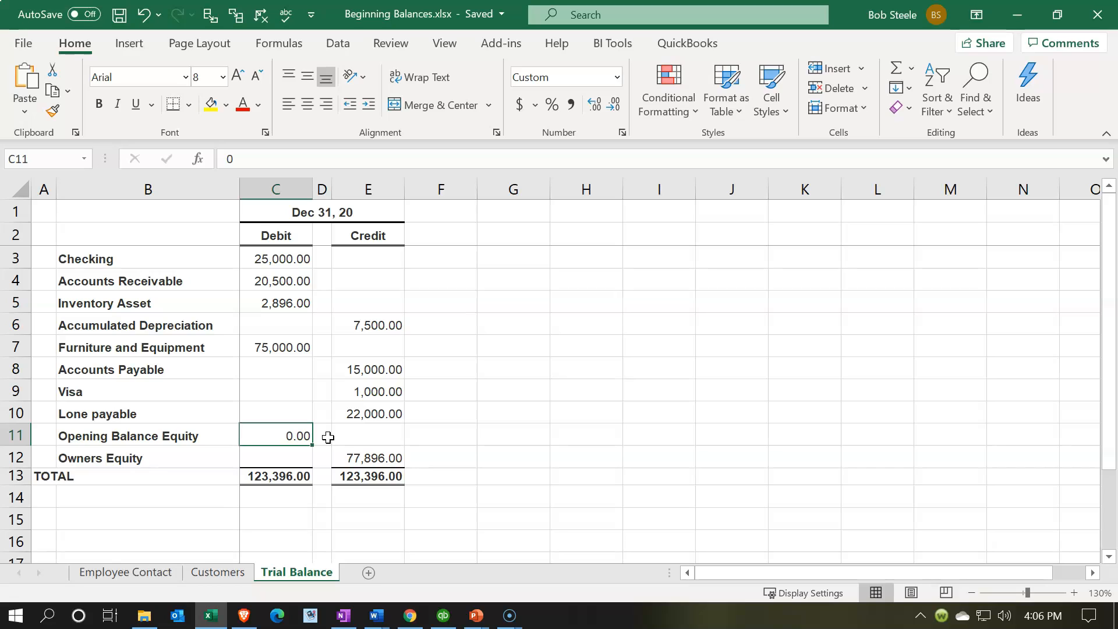
- Go down the debit column cell by cell from Checking to Opening Balance Equity, then return to QuickBooks
left_click(286, 258)
key("Down")
key("Down")
key("Down")
key("Down")
key("Down")
key("Down")
key("Down")
key("Down")
left_click(1018, 18)
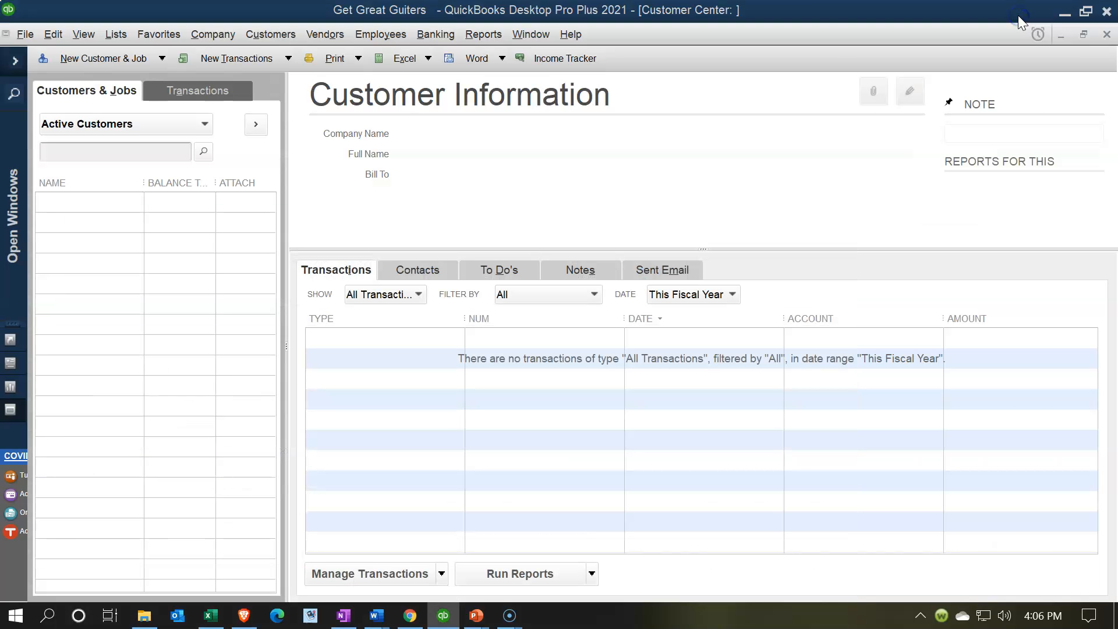
- Close the Customer Center, open the Item List, and expand the Open Windows pane
left_click(1106, 35)
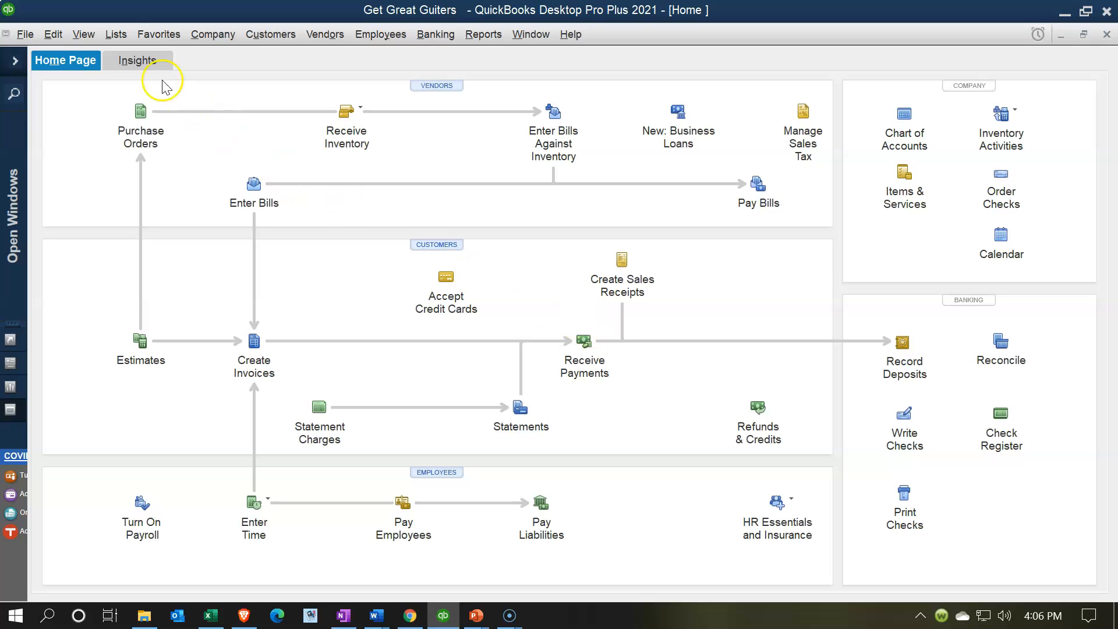
left_click(117, 35)
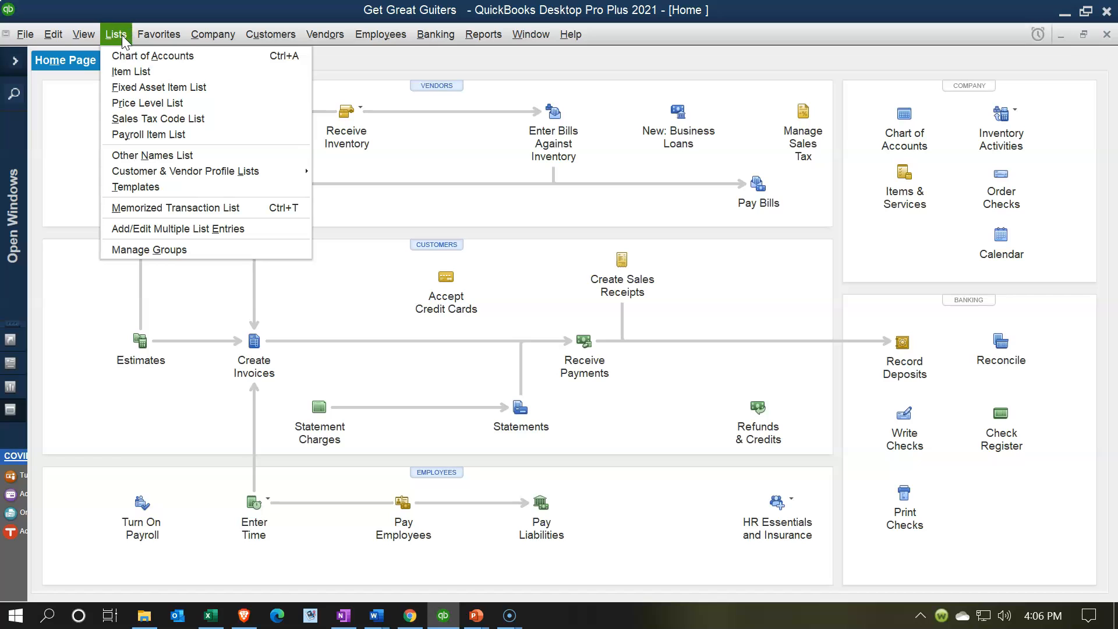
left_click(126, 67)
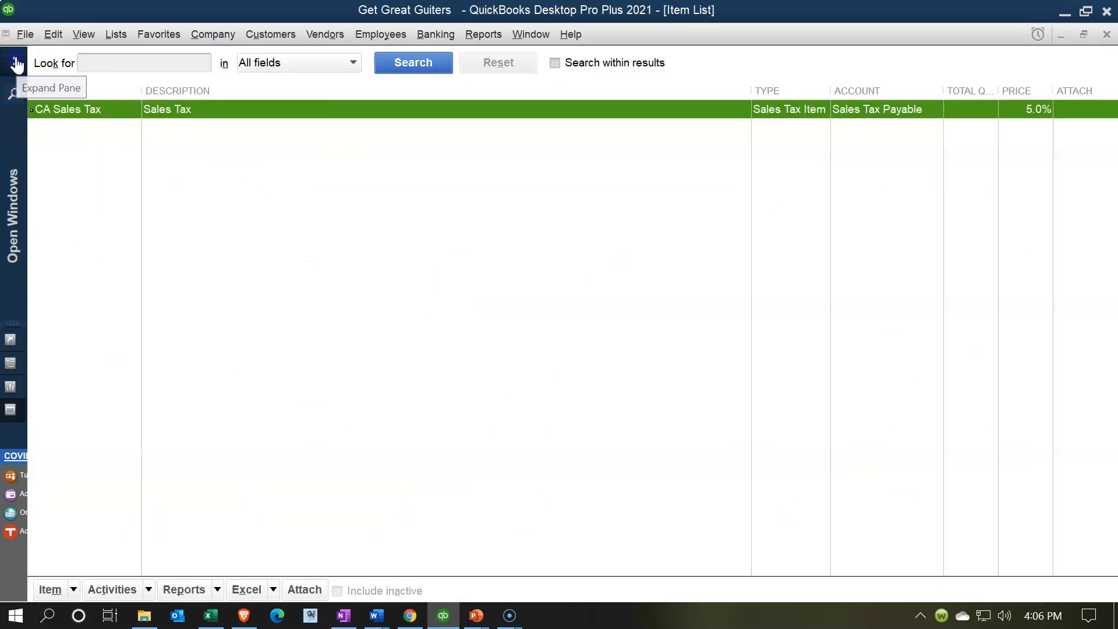
left_click(15, 61)
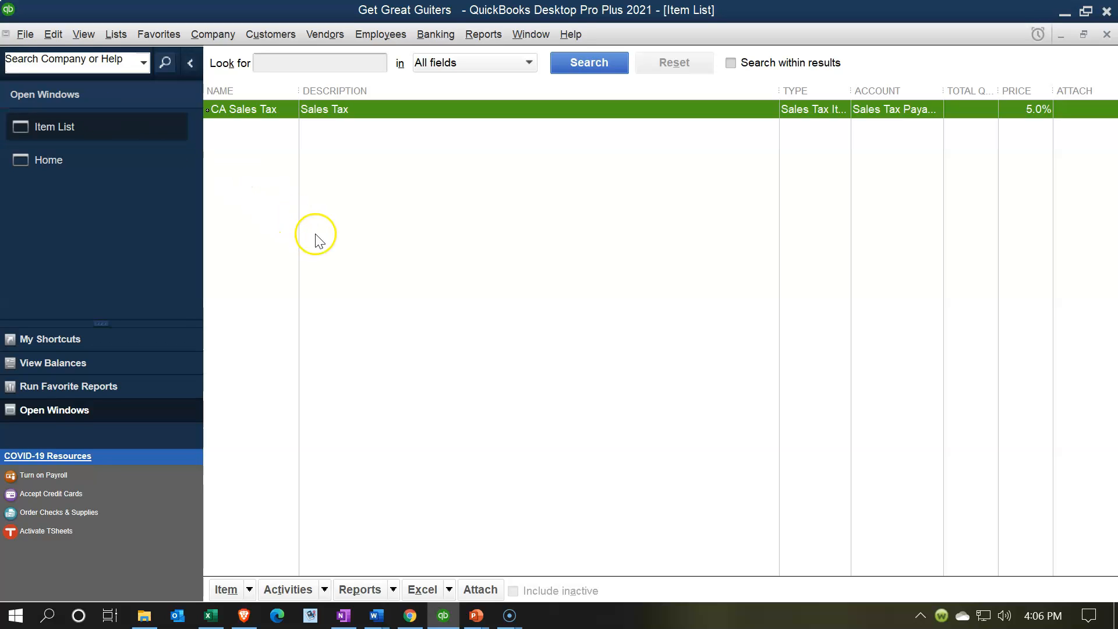
- Open the Add/Edit Multiple Items grid from the Item List and set its list to Inventory Parts
left_click(249, 590)
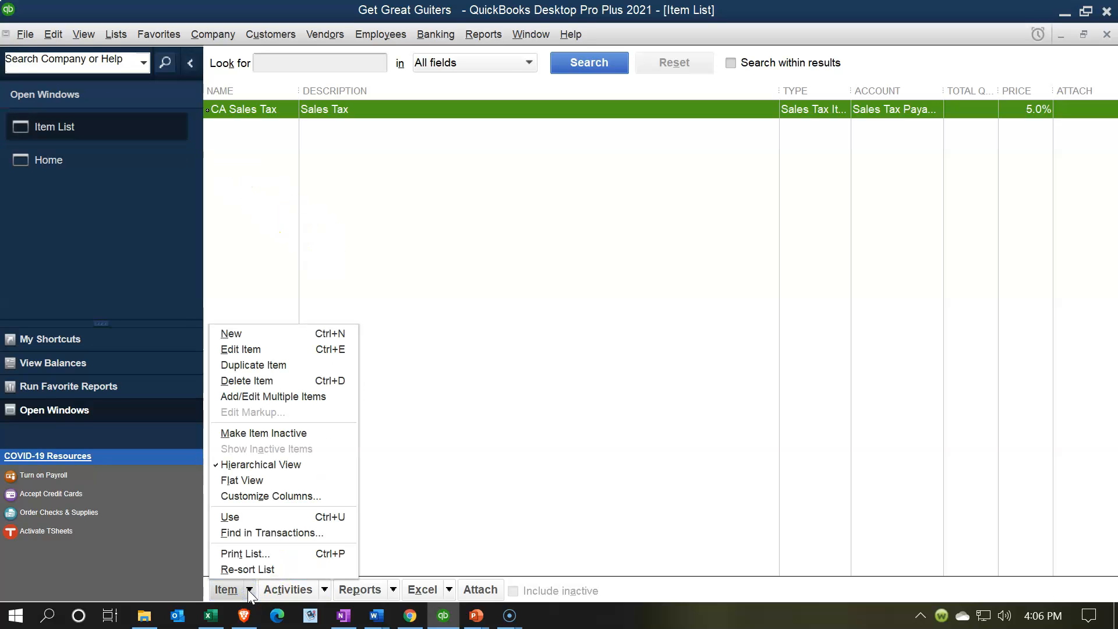
left_click(259, 337)
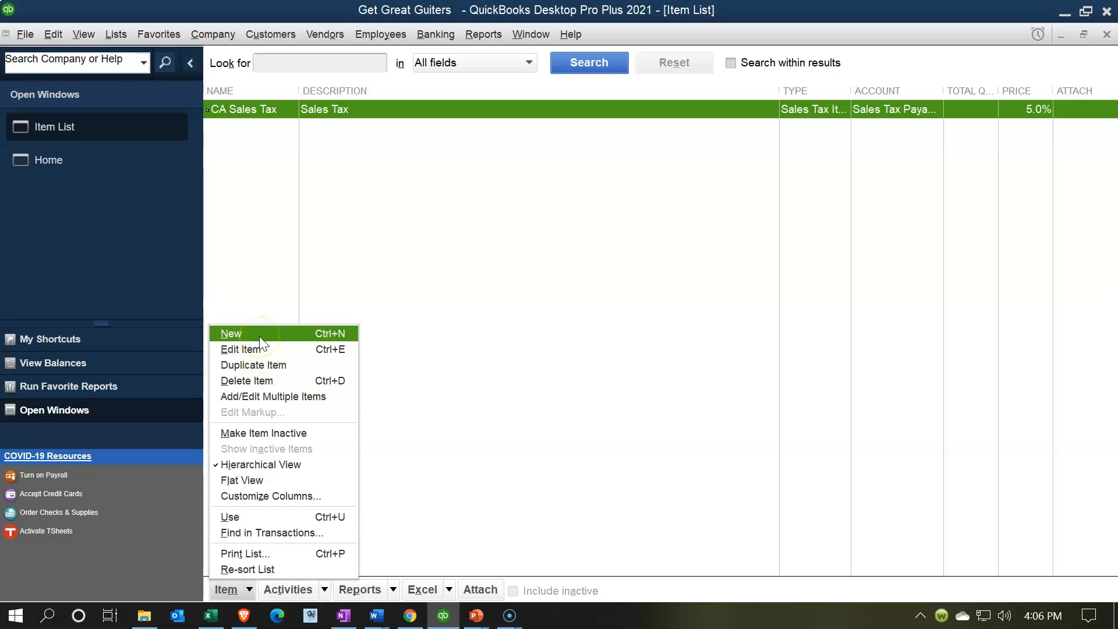
left_click(280, 398)
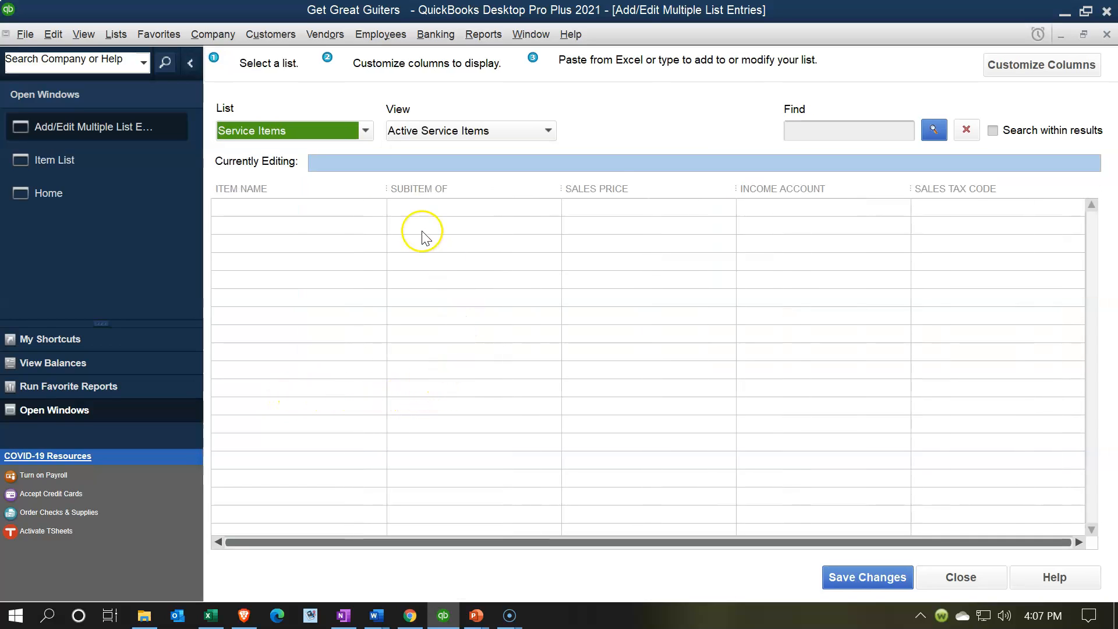
left_click(365, 131)
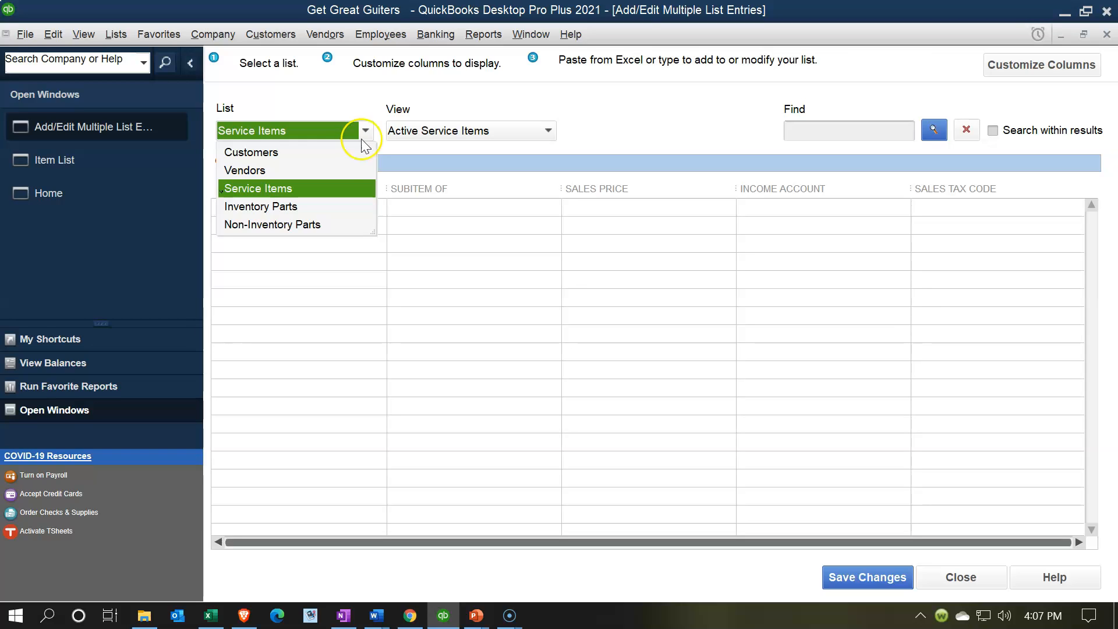
left_click(280, 208)
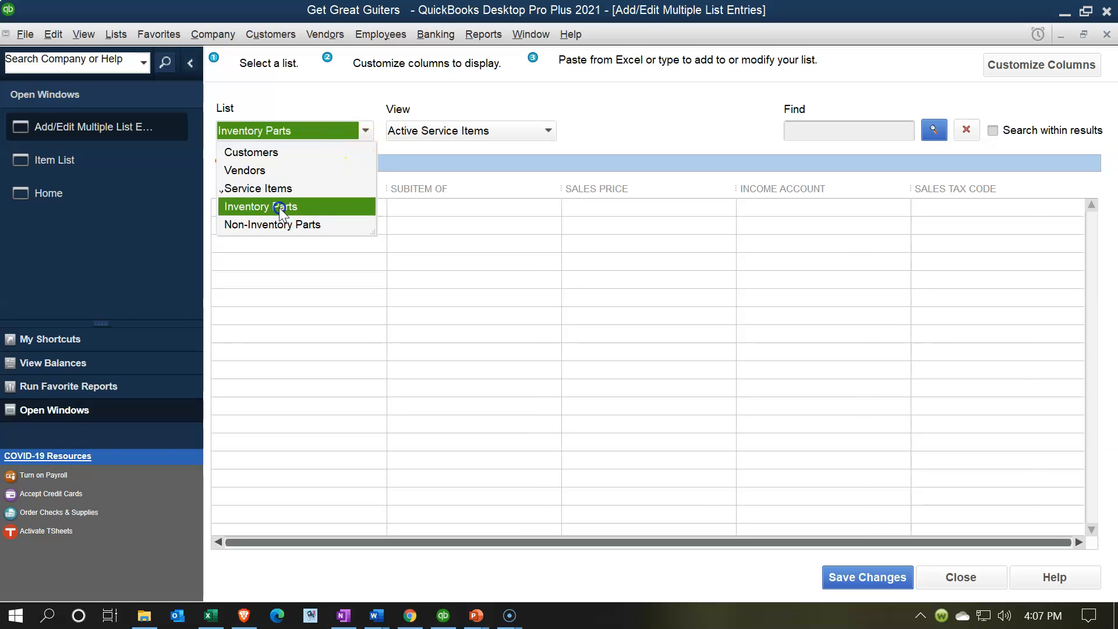
left_click(365, 134)
left_click(365, 135)
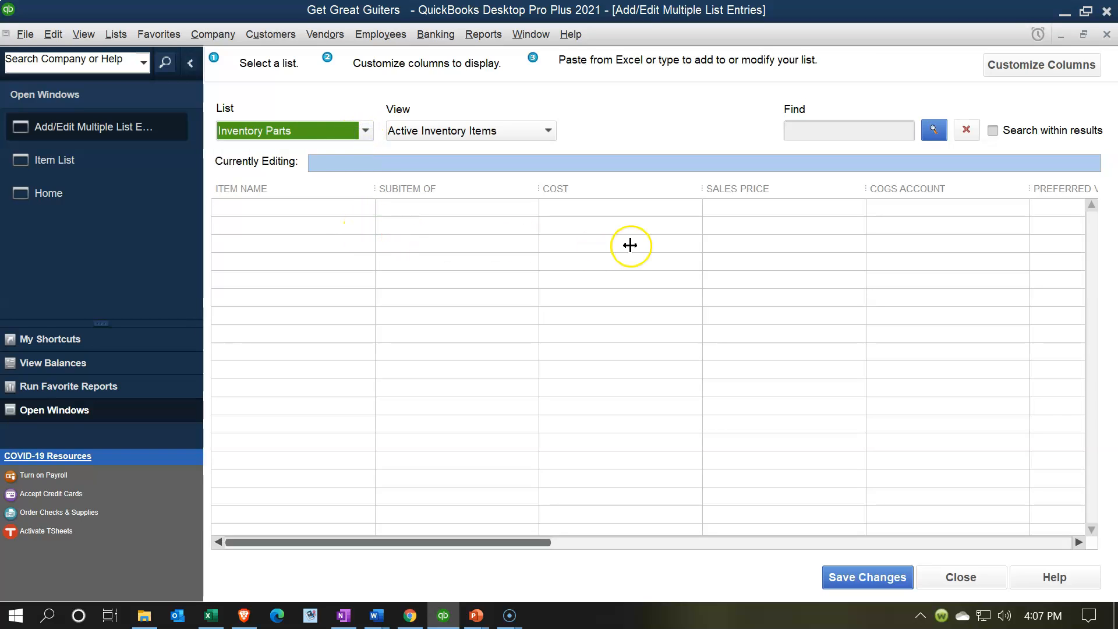
- Switch to Excel to check the Inventory Asset balance on the Trial Balance sheet and return to the inventory grid in QuickBooks
left_click(213, 621)
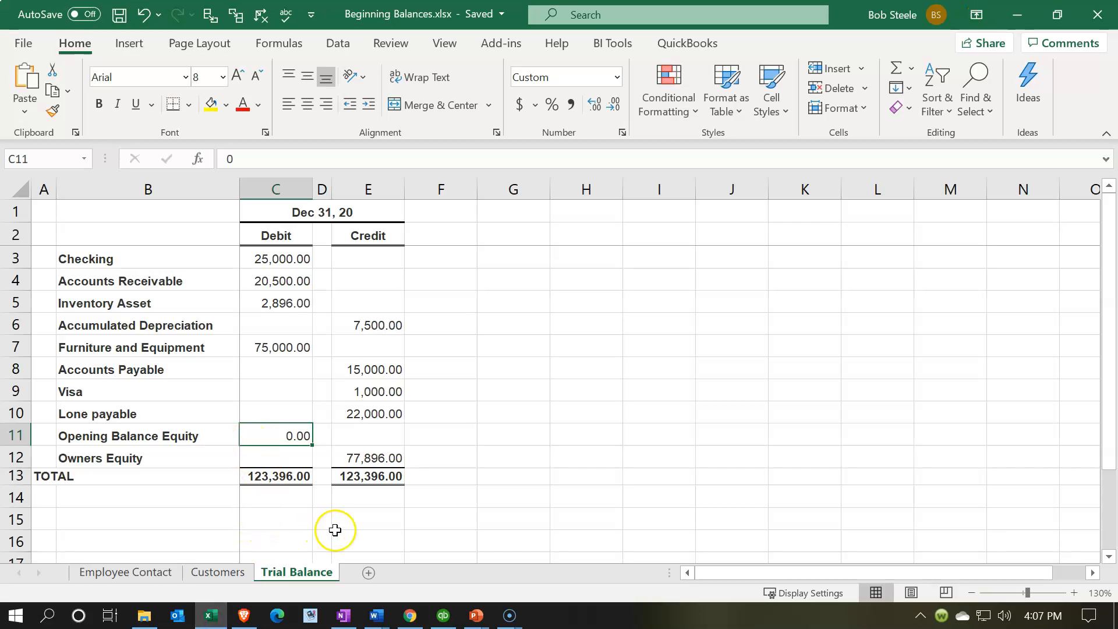
left_click(1008, 14)
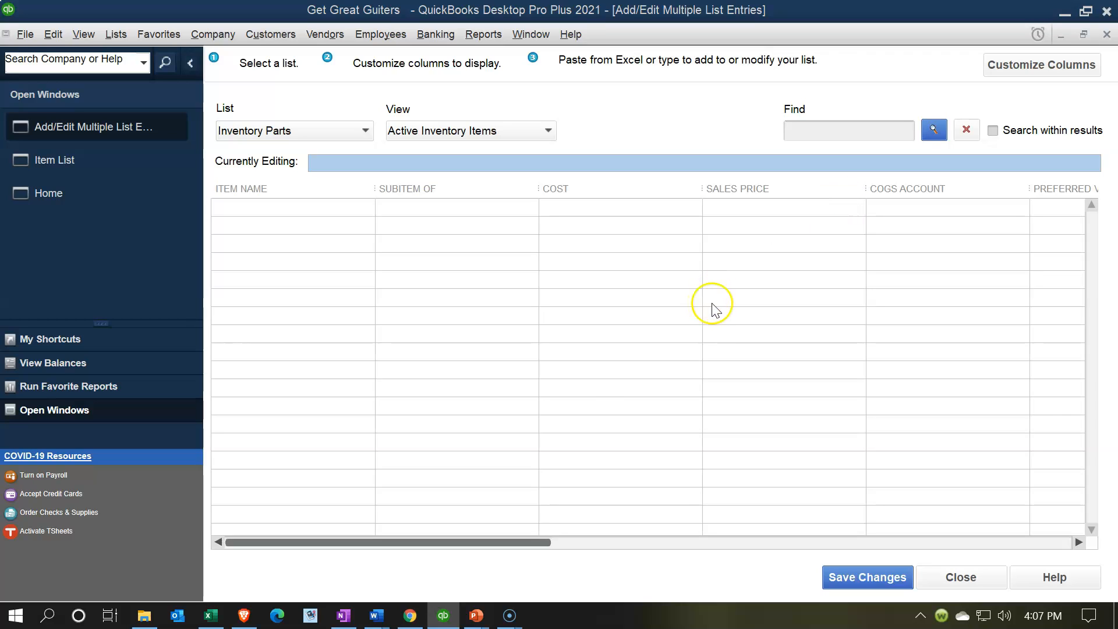
left_click(211, 616)
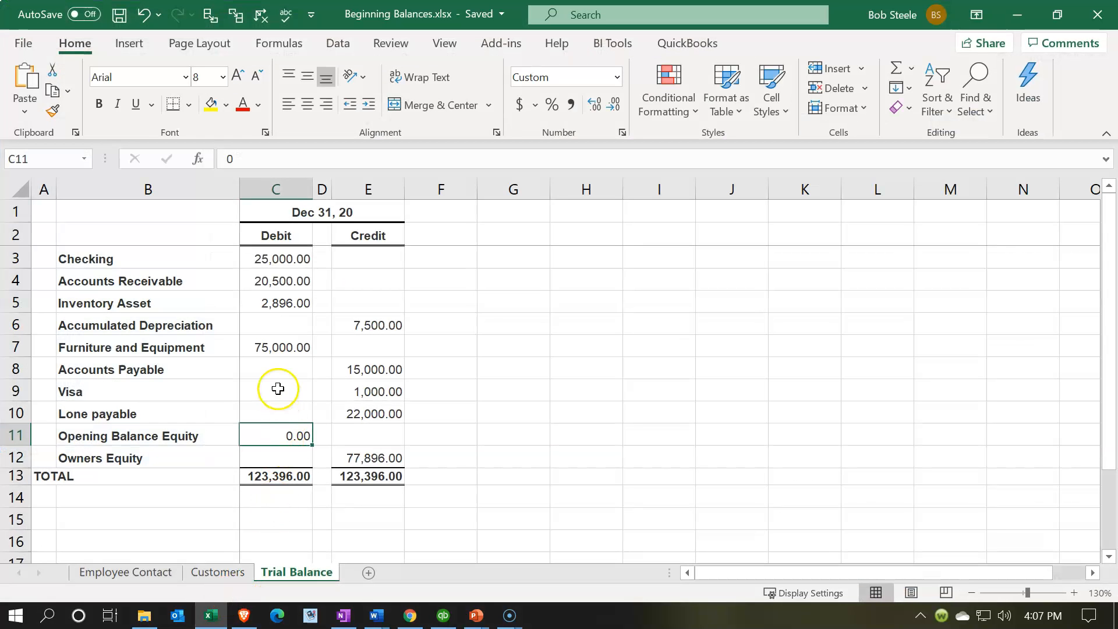
left_click(262, 302)
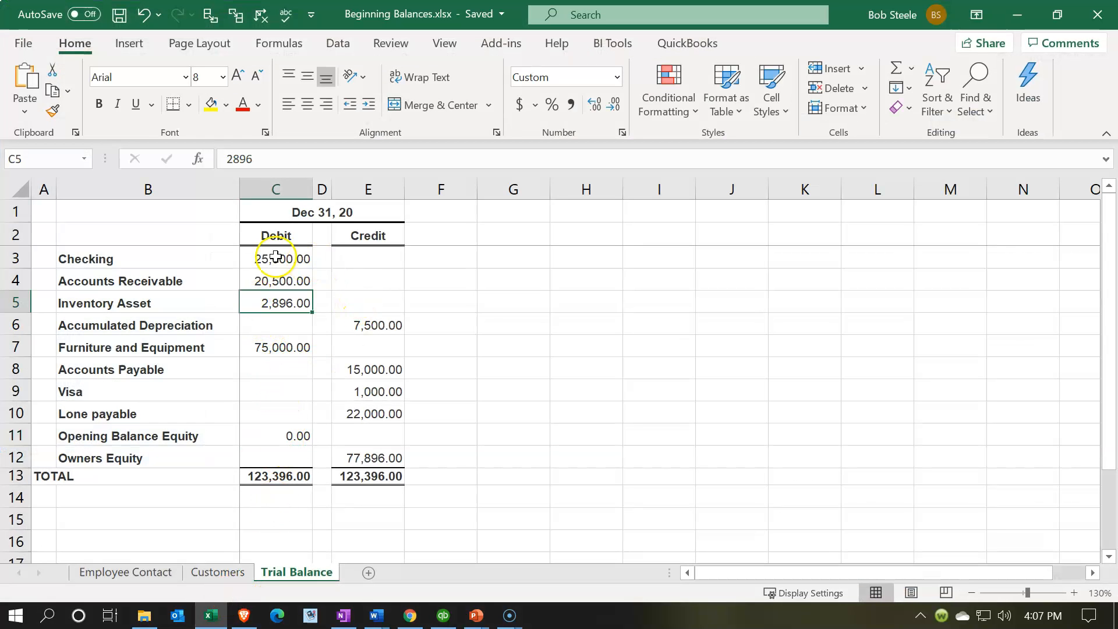
left_click(1021, 9)
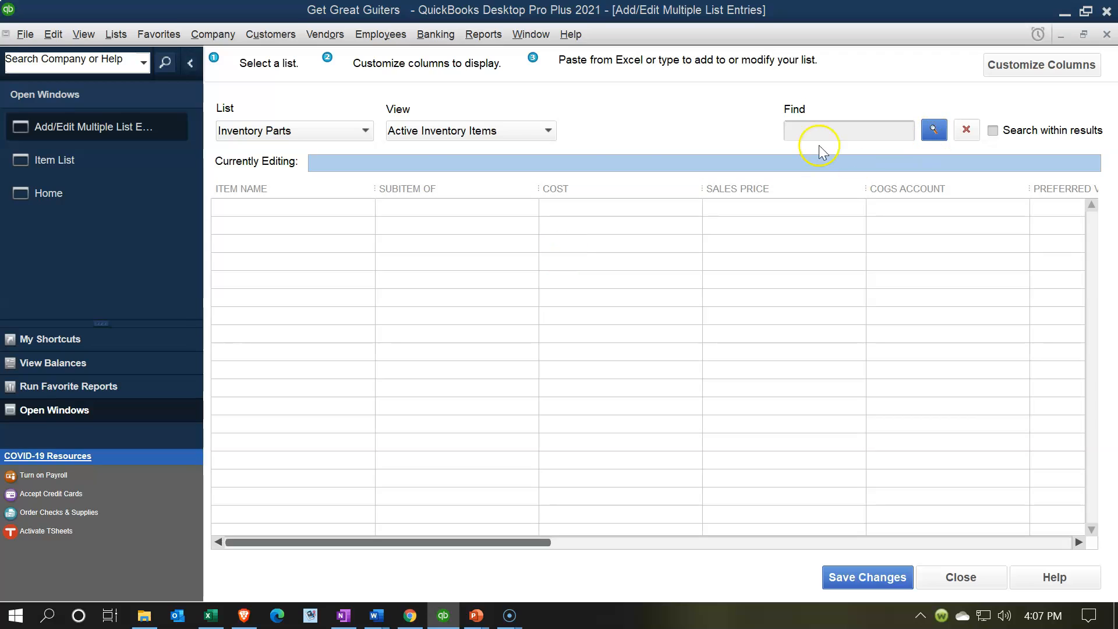
- Look over the list types available in the Add/Edit Multiple List Entries window, keep Inventory Parts, and close the window
left_click(365, 130)
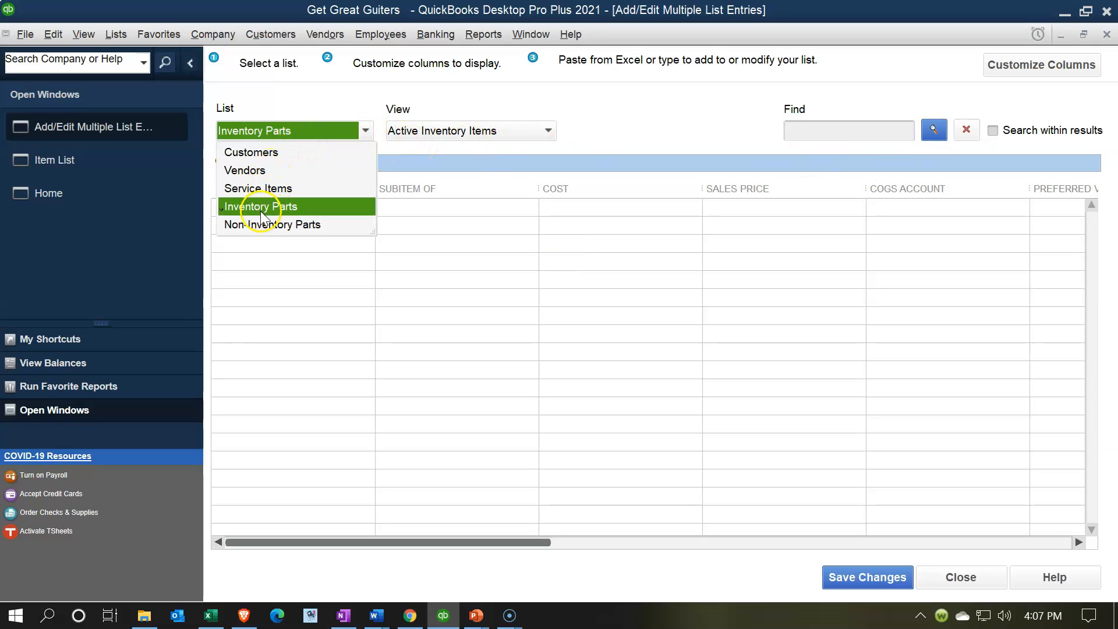
left_click(633, 131)
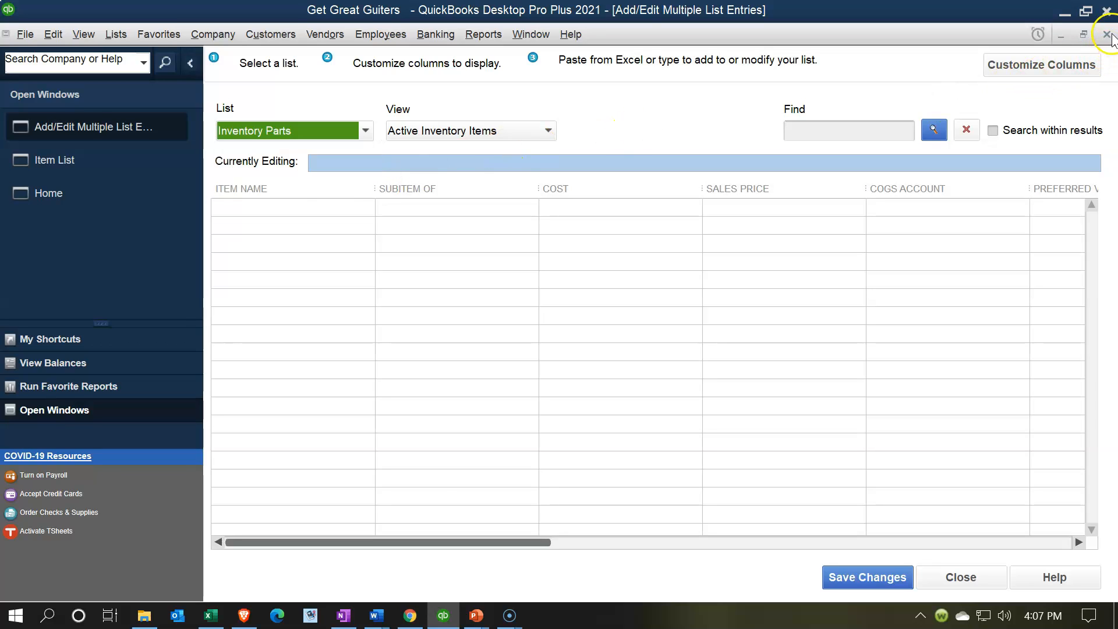
left_click(1107, 34)
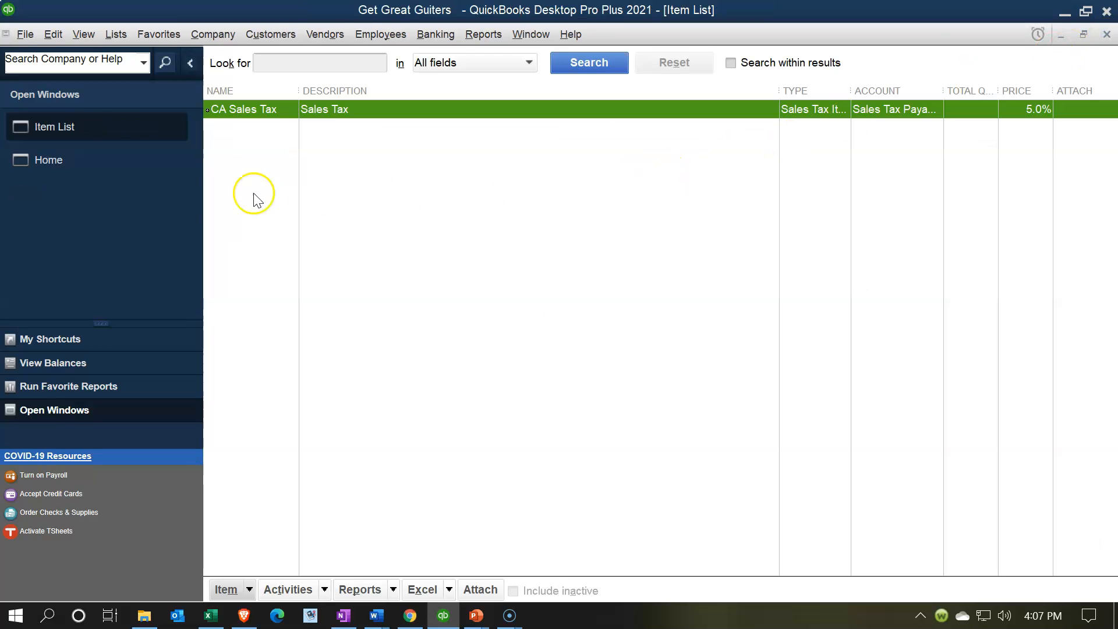
- Open a blank invoice from the Home page, examine the choices for its first line item, and close the invoice
left_click(83, 169)
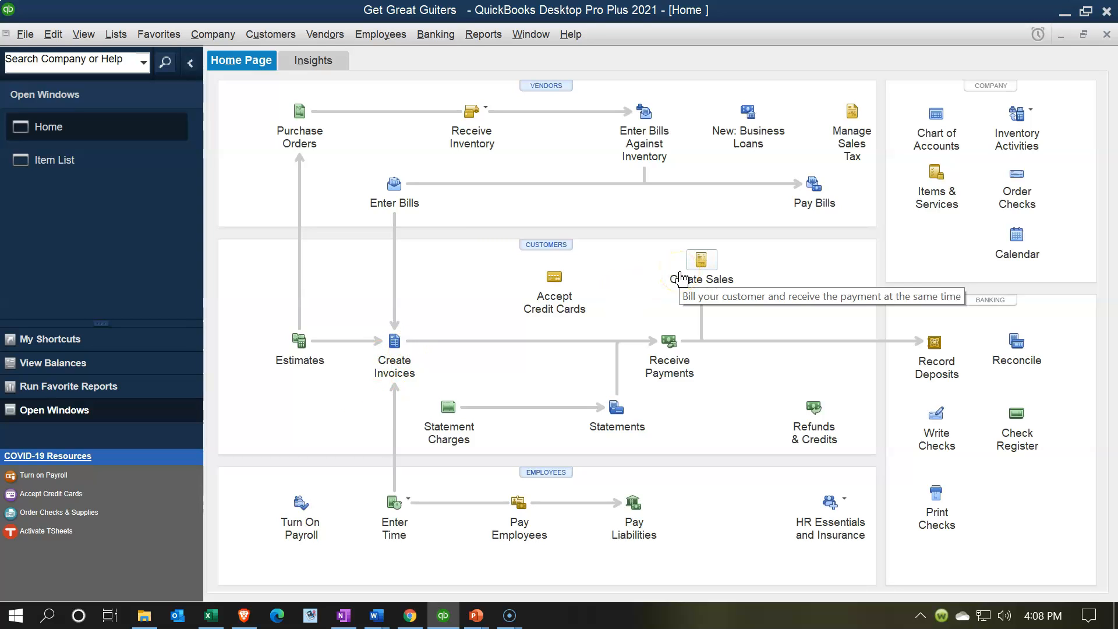
left_click(392, 343)
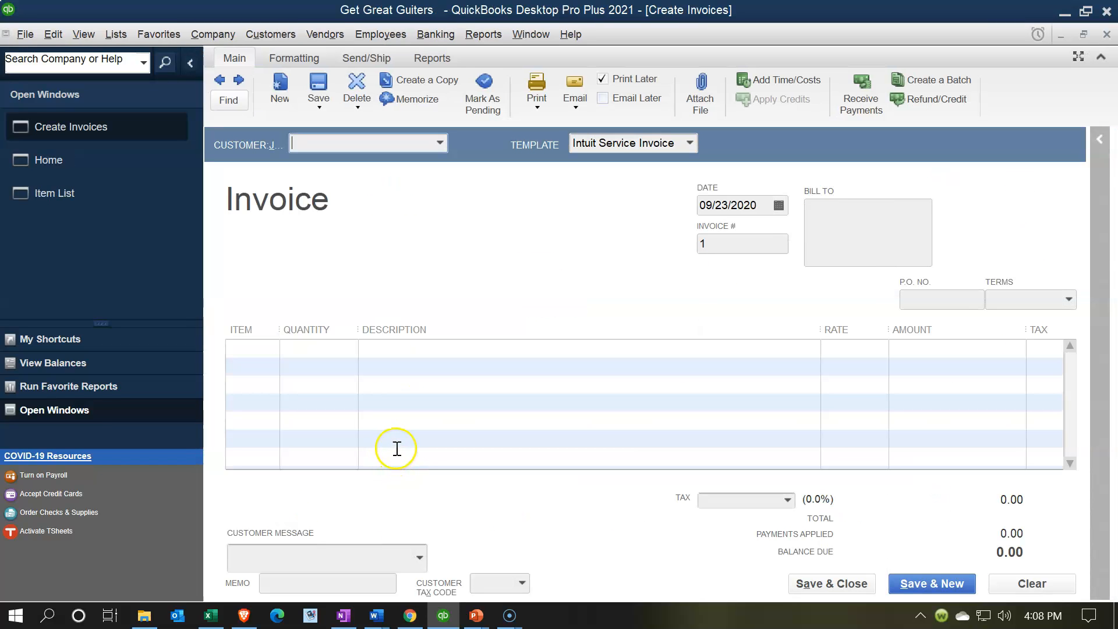
left_click(273, 349)
left_click(272, 348)
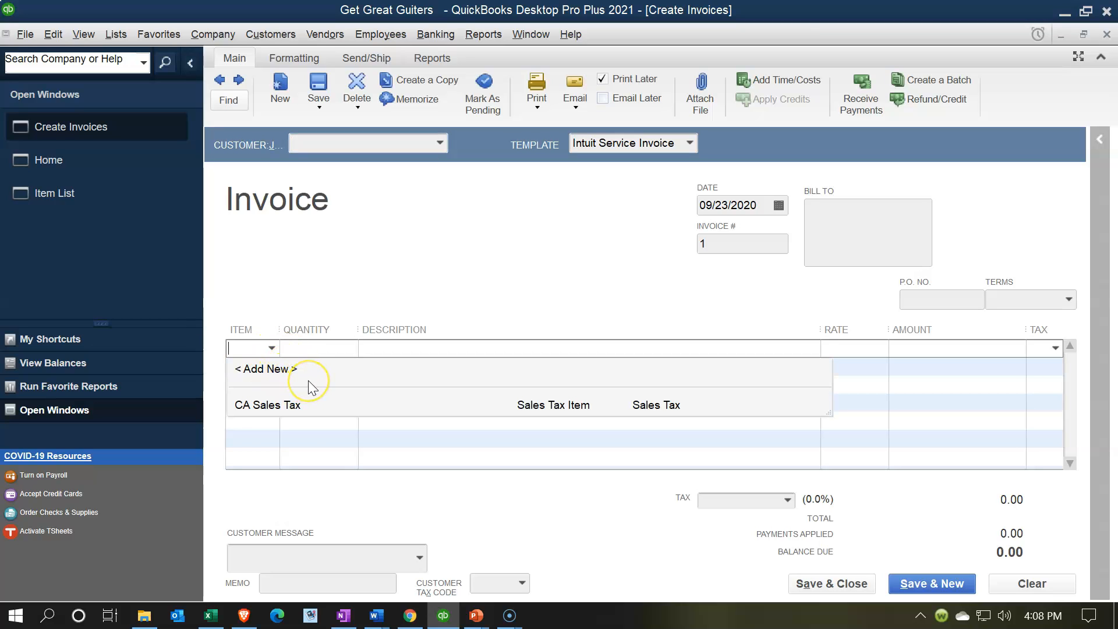
left_click(391, 273)
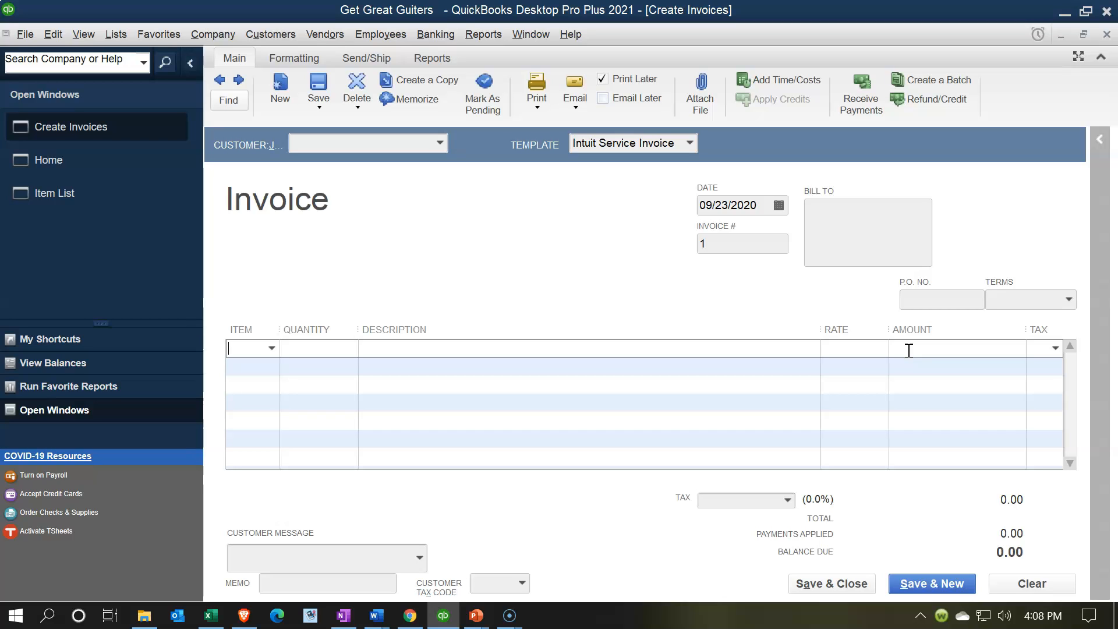
left_click(267, 347)
left_click(1106, 35)
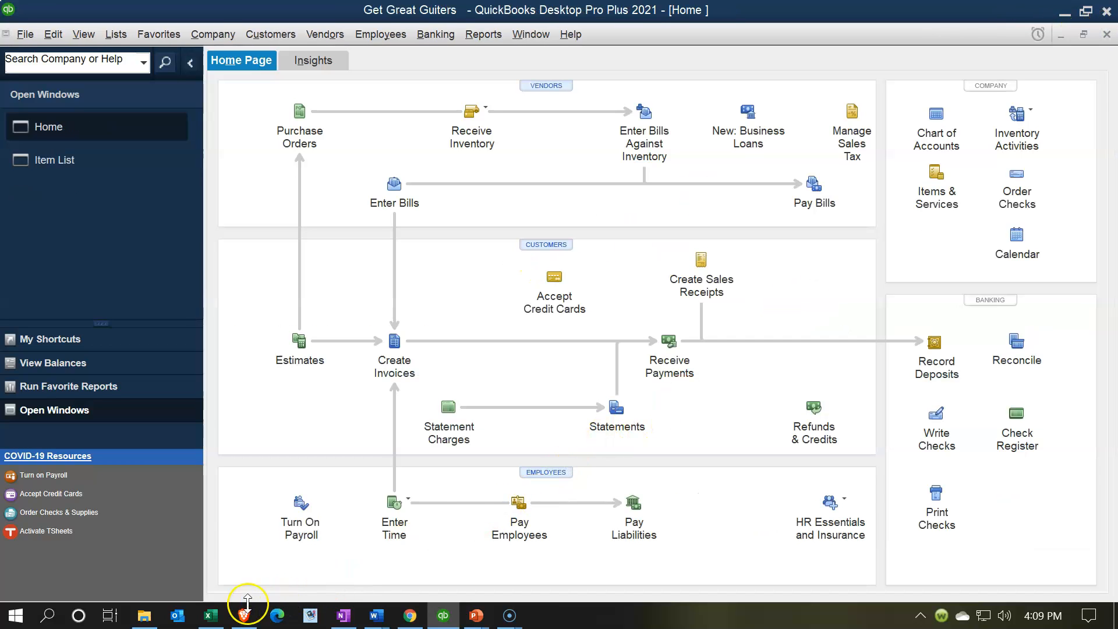
- Switch to Excel and review the Checking balance and the Accounts Receivable row on the Trial Balance sheet
left_click(211, 615)
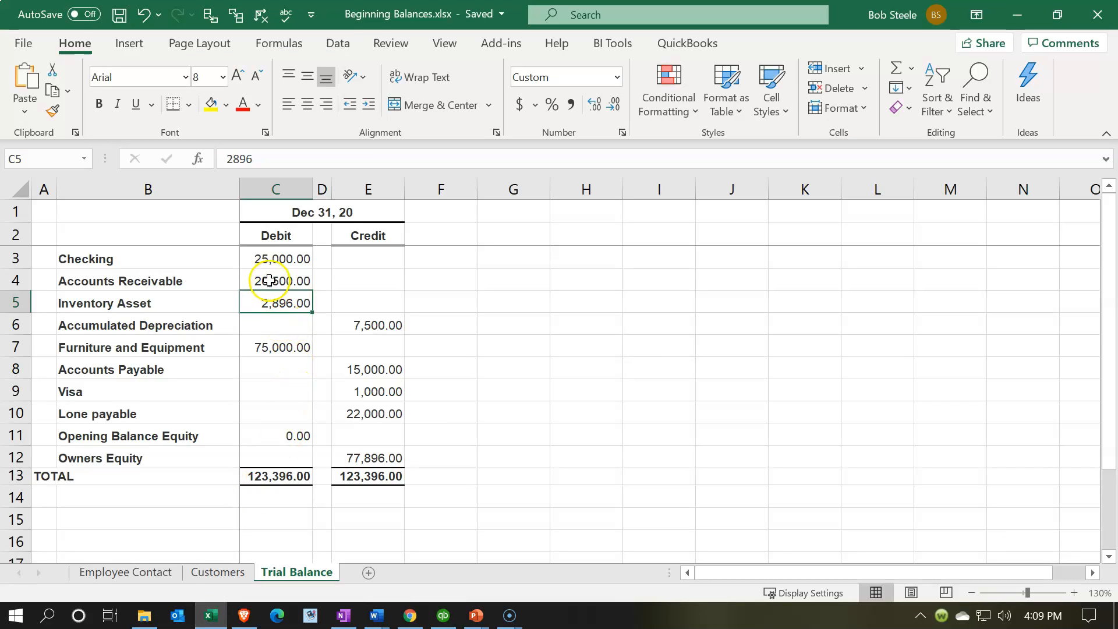
left_click(262, 258)
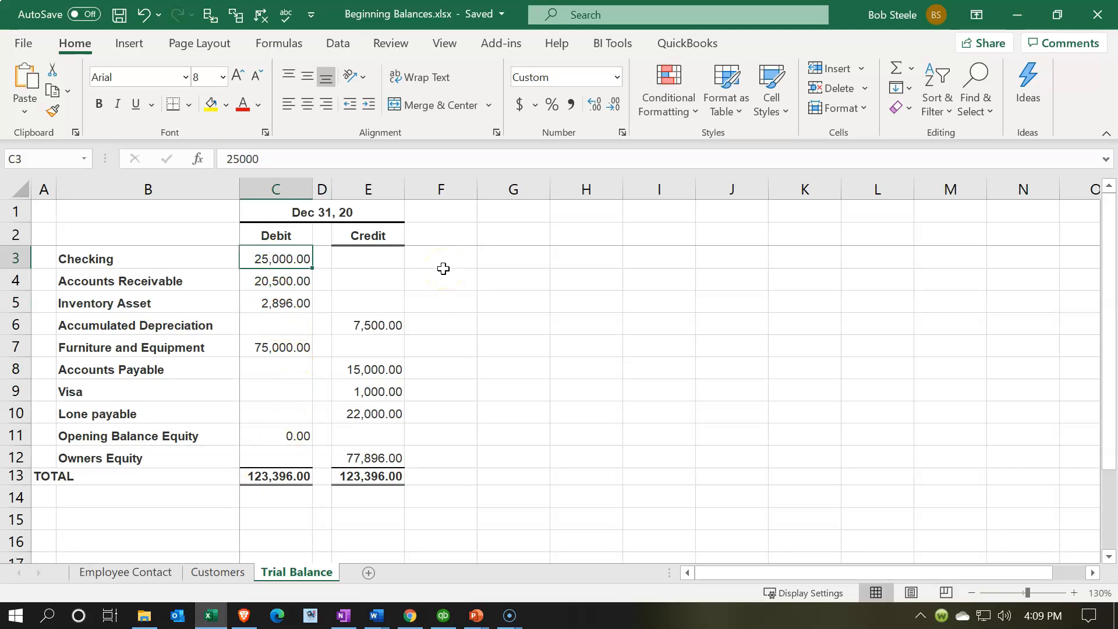
key("Down")
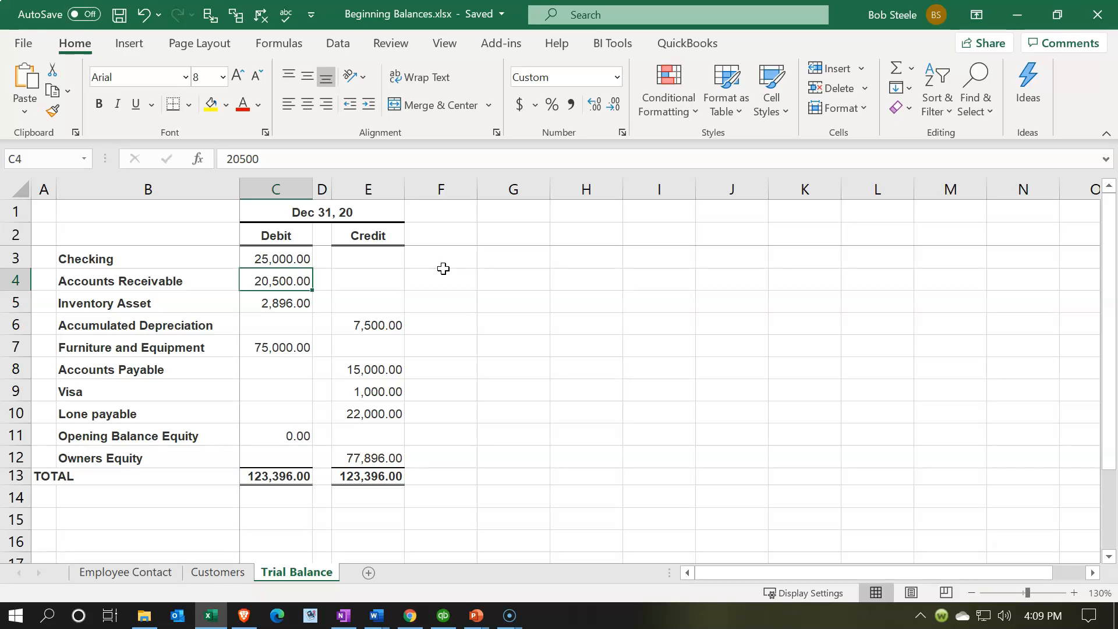
key("Left")
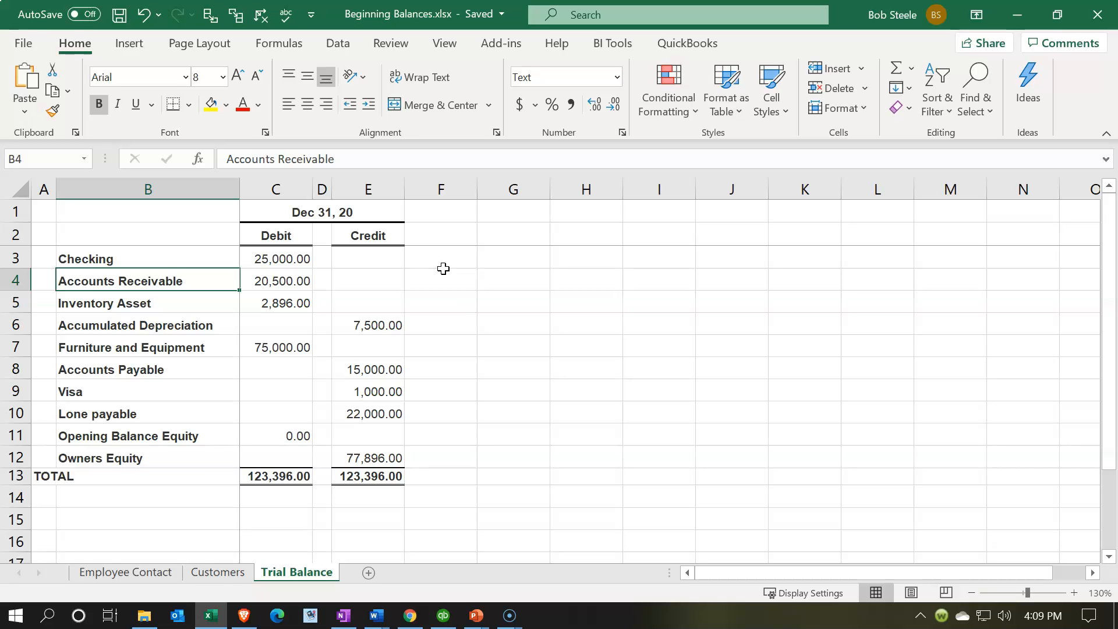
- Go through the account names down to Accounts Payable and back up to Inventory Asset, and return to QuickBooks
key("Down")
key("Down")
key("Down")
key("Down")
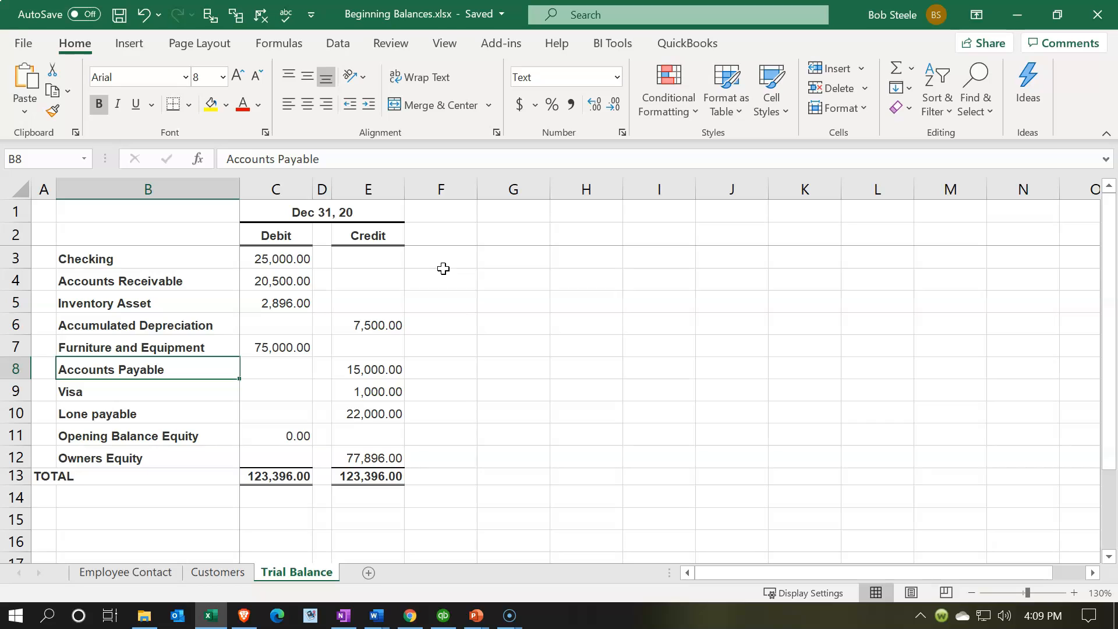
key("Up")
key("Up")
key("Up")
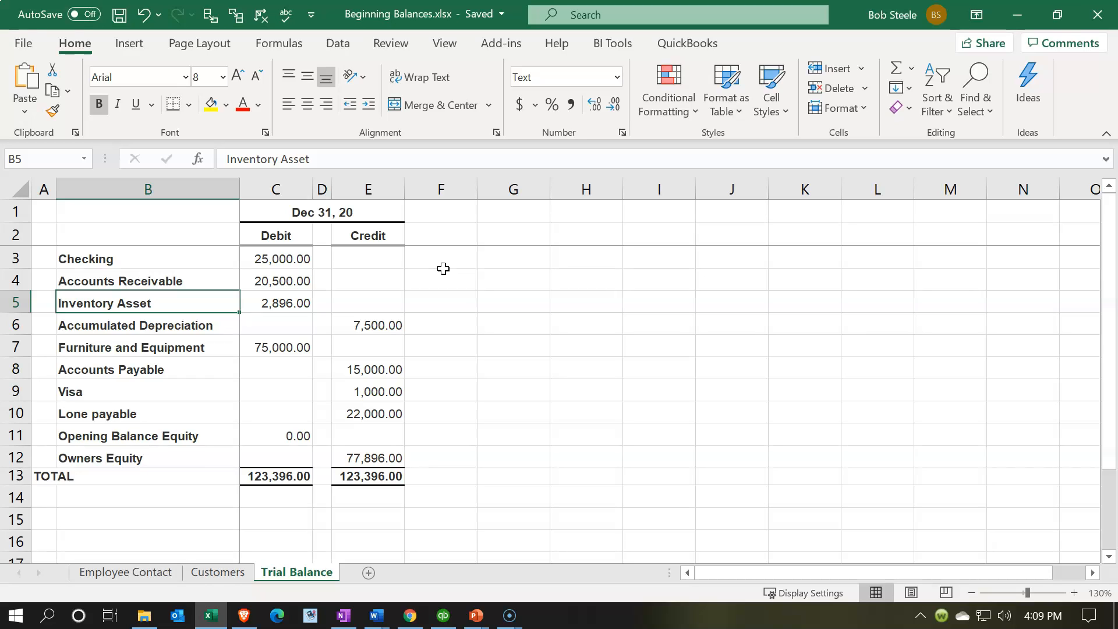
left_click(443, 615)
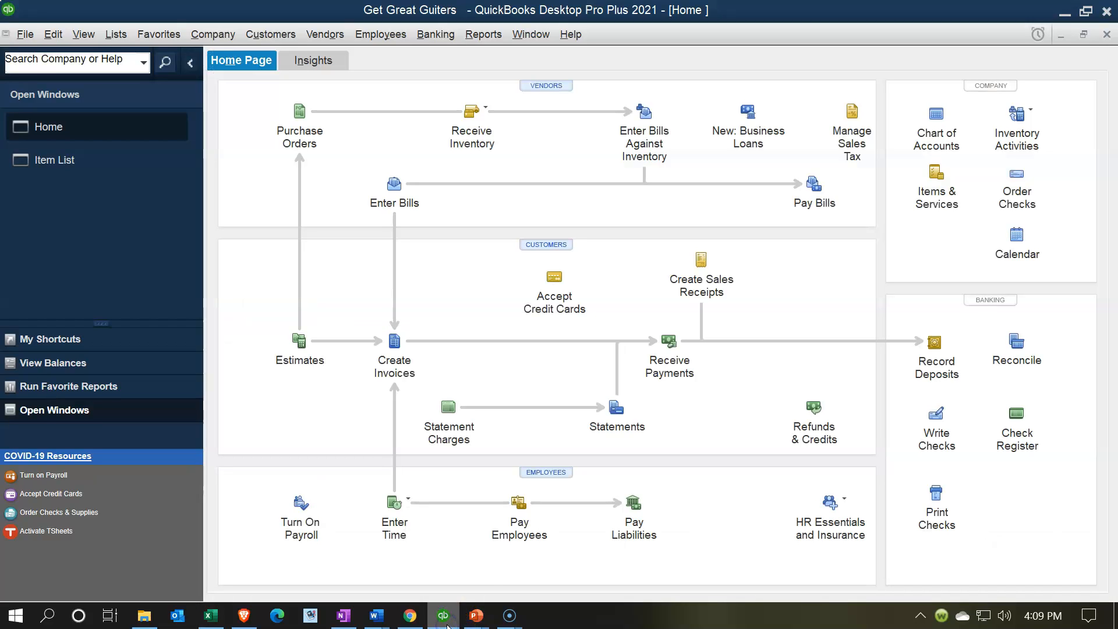